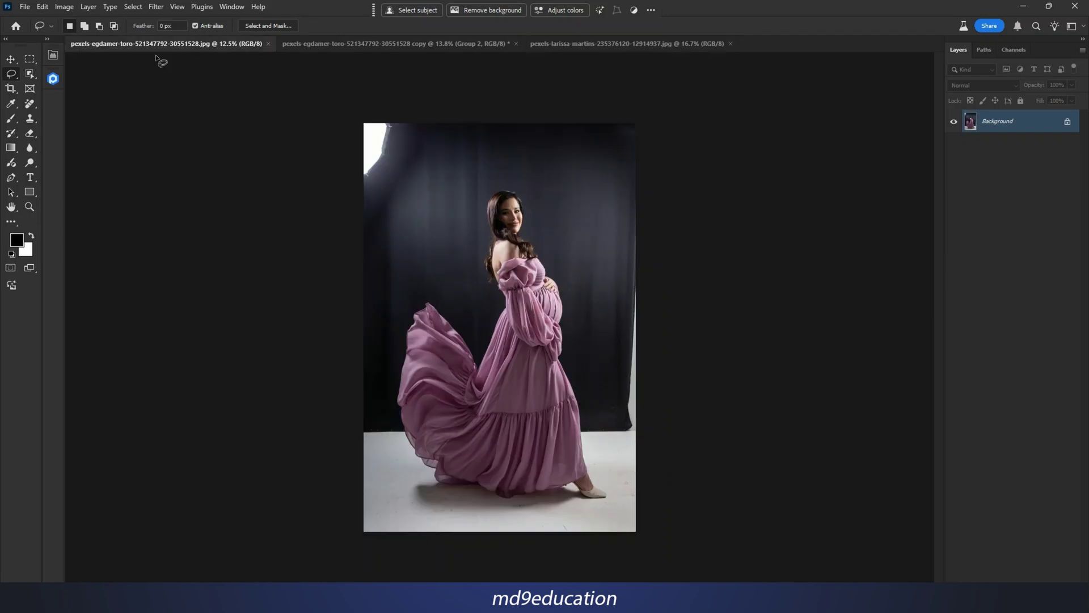
- Review the finished purple flower-dress composite and the source photo of the pregnant woman in a yellow dress
click(317, 44)
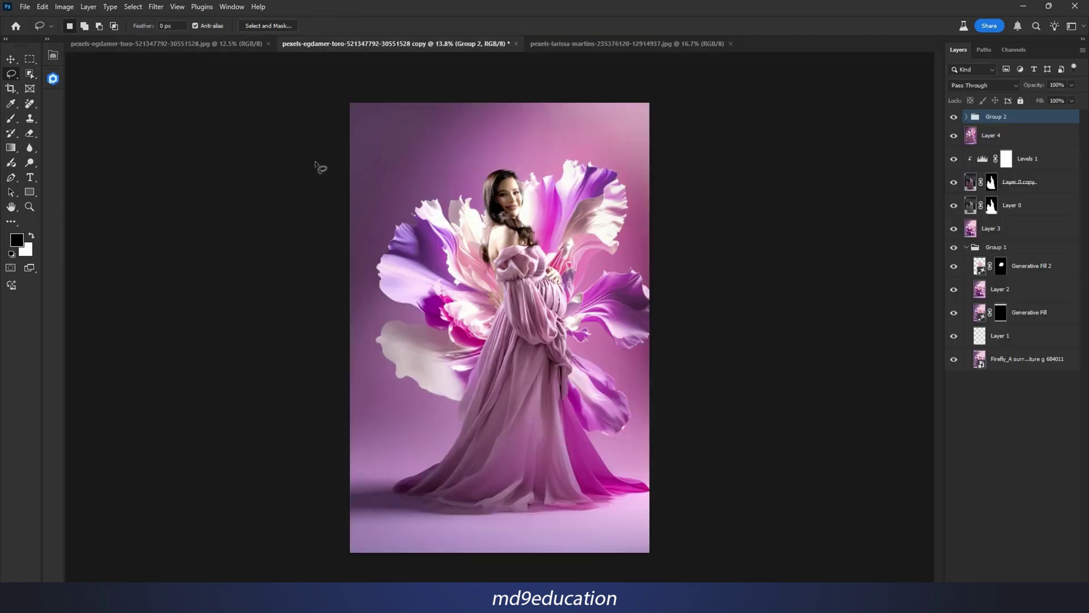
click(670, 45)
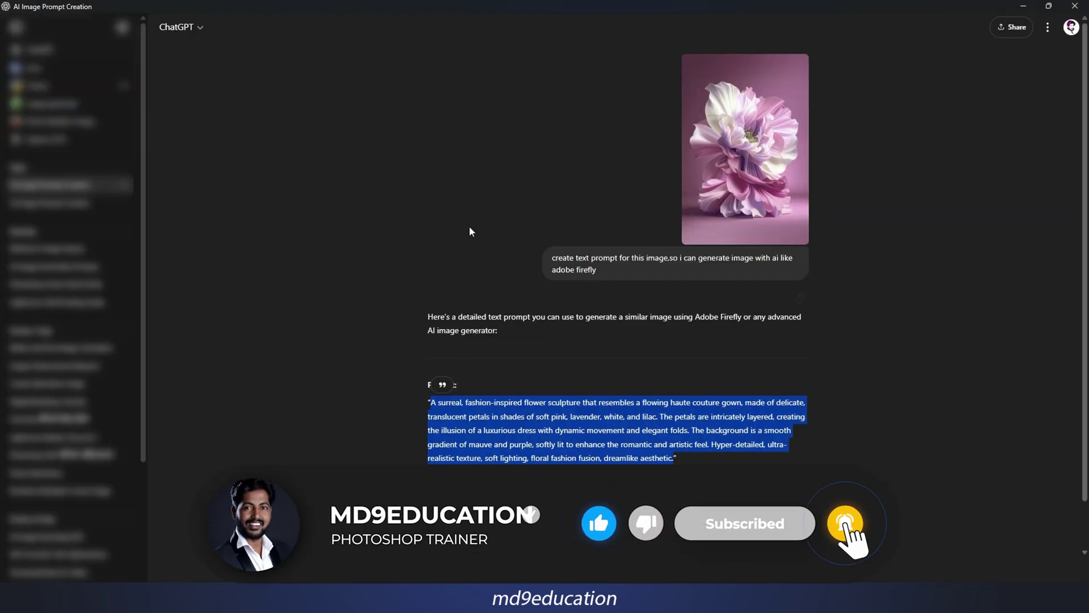
- Start a new ChatGPT conversation and attach the Backdrop-Refer image from the Dress folder
click(122, 28)
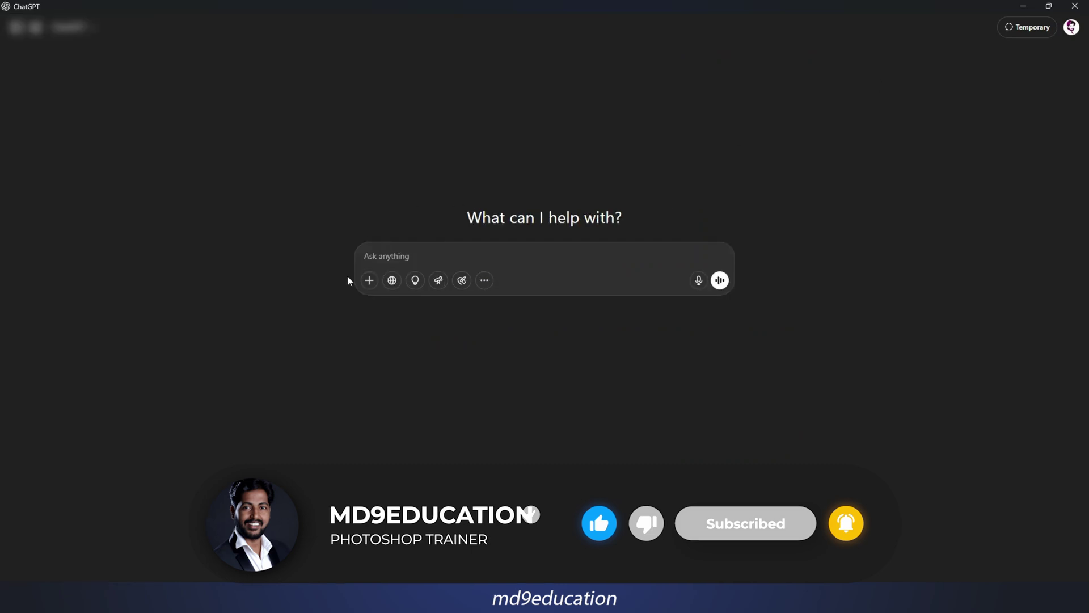
click(370, 280)
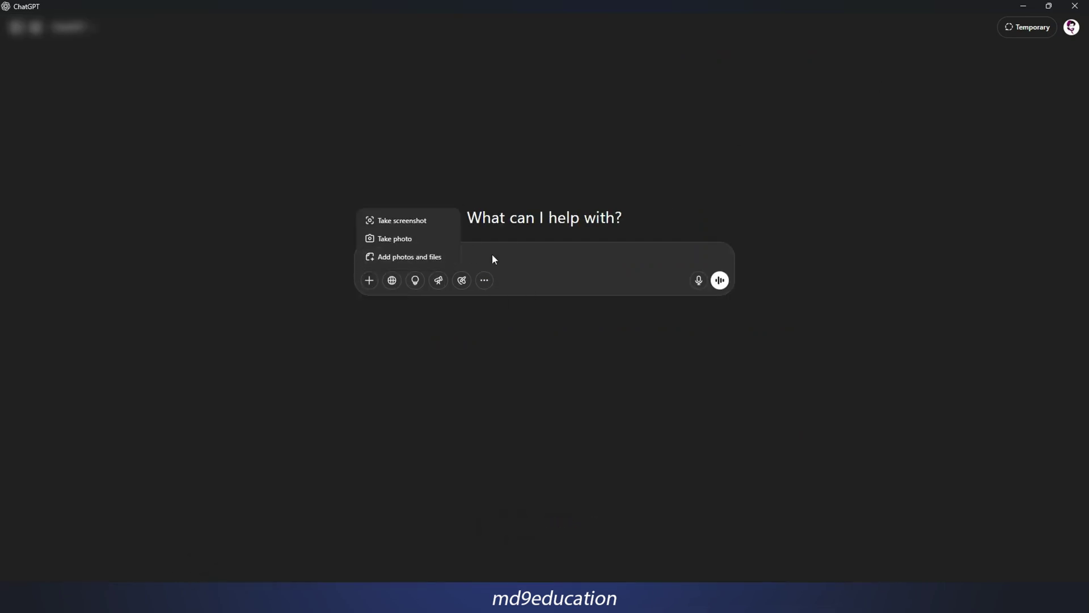
click(436, 262)
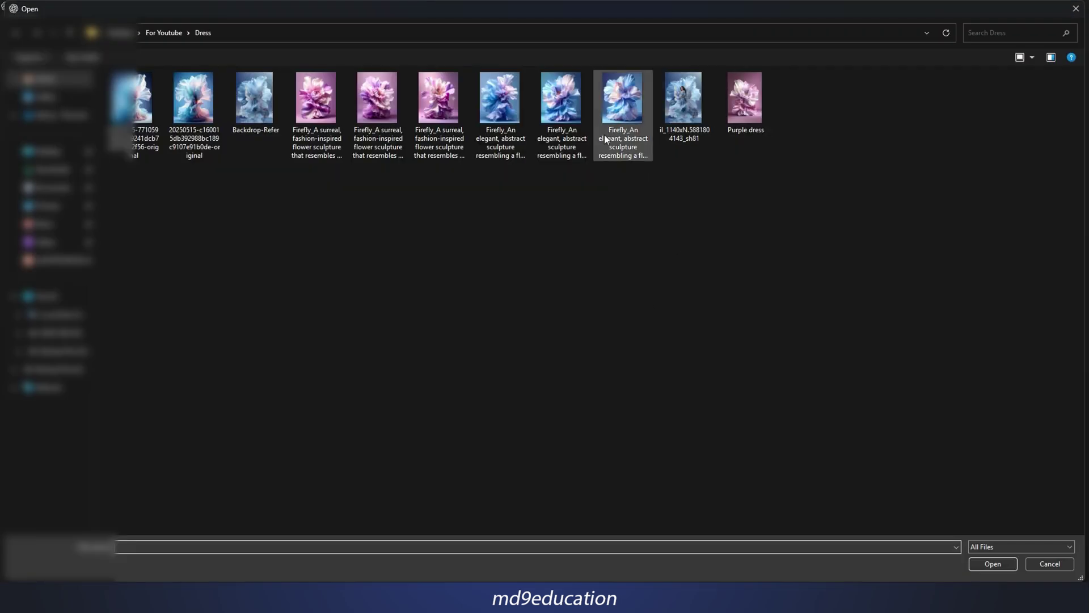
double_click(253, 104)
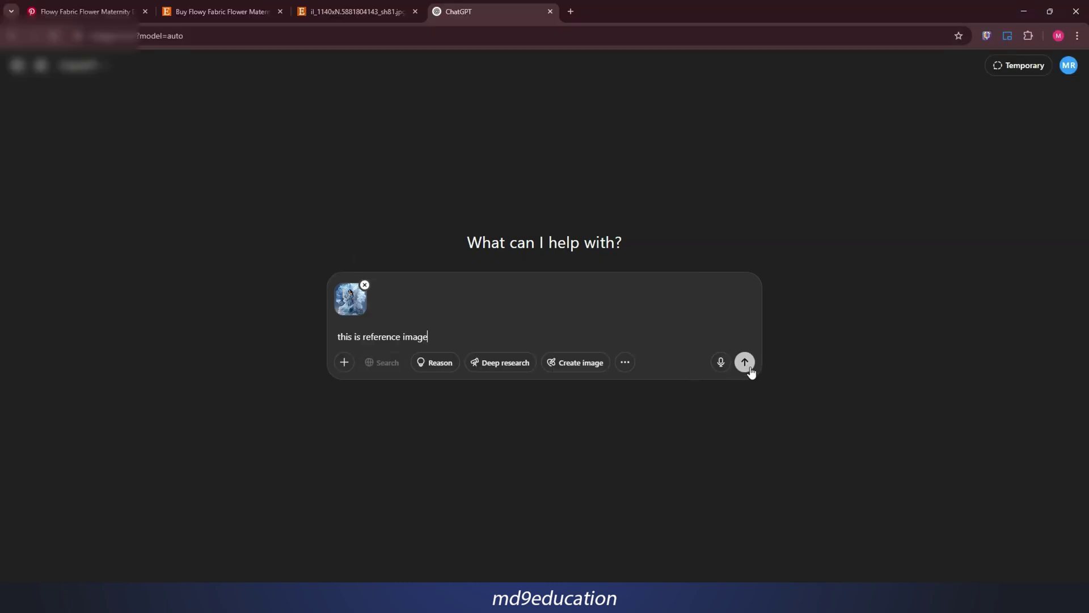
- Send the blue-gown image with the message "this is reference image" and choose the yellow-dress maternity photo from For Youtube as an attachment
click(746, 364)
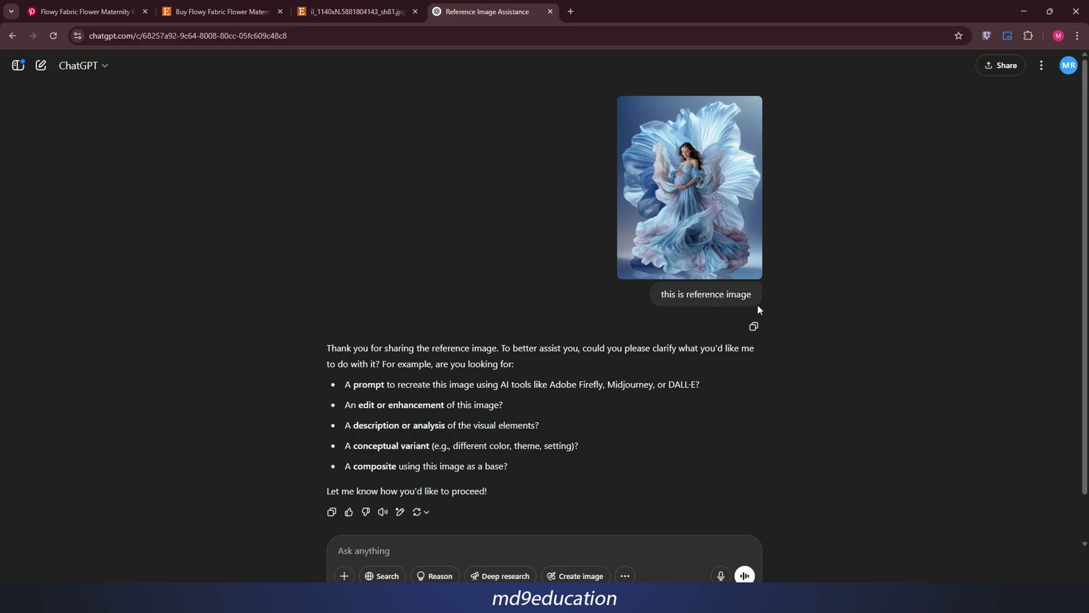
scroll(792, 320, down, 1)
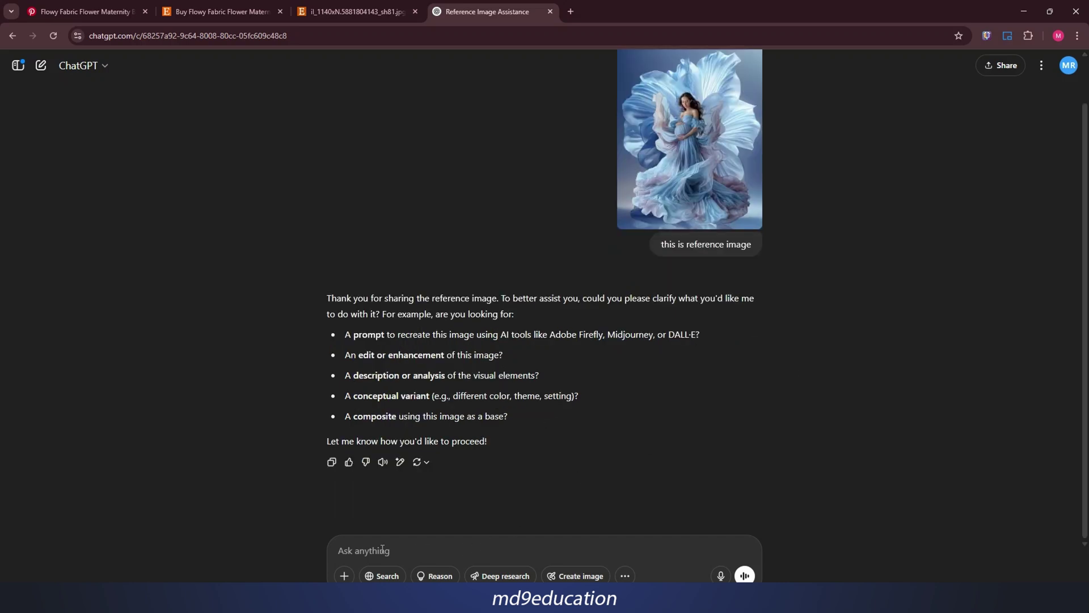
click(344, 577)
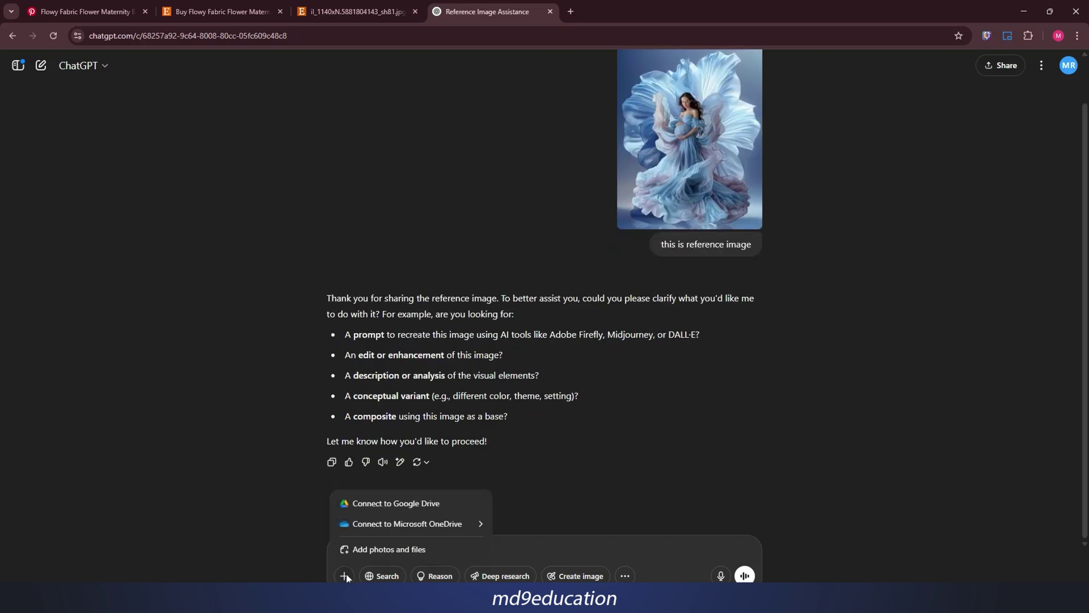
click(353, 558)
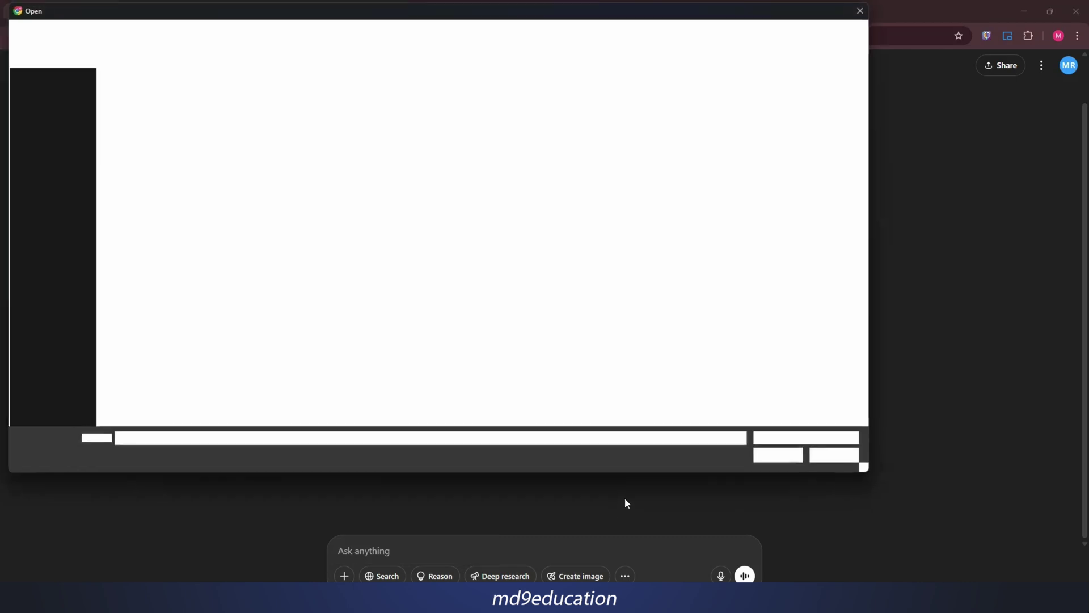
click(446, 99)
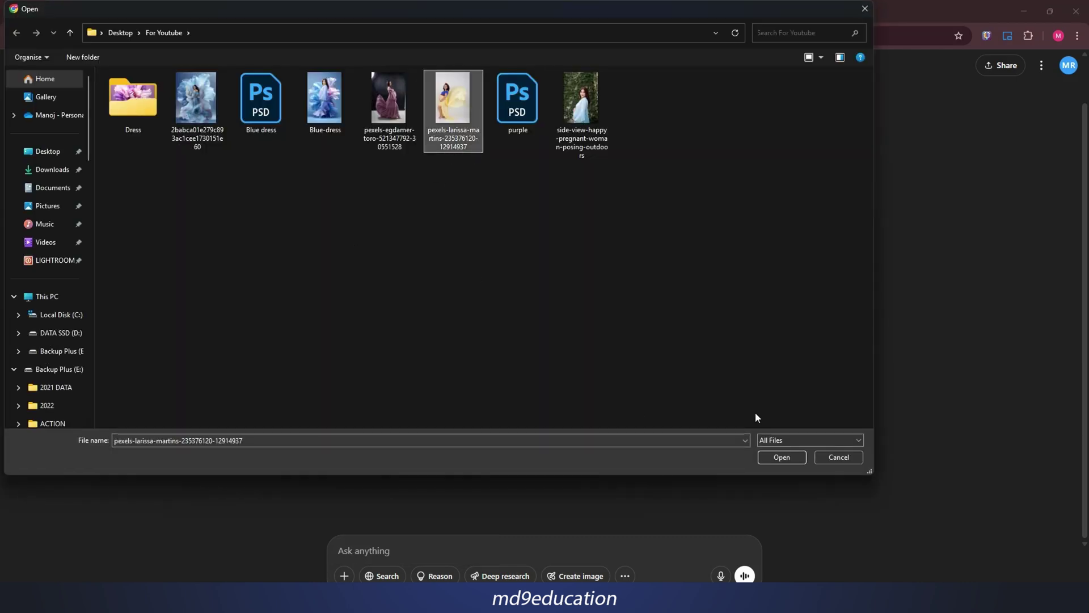
- Attach the Backdrop-Refer image from the Dress folder alongside the maternity photo
click(344, 573)
click(353, 555)
double_click(142, 104)
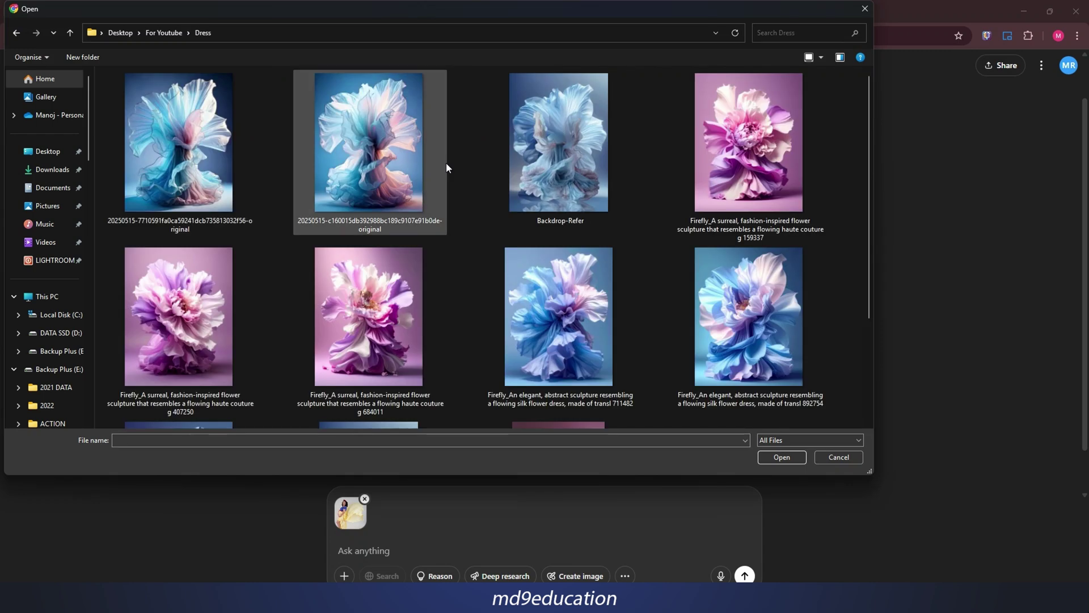
click(530, 145)
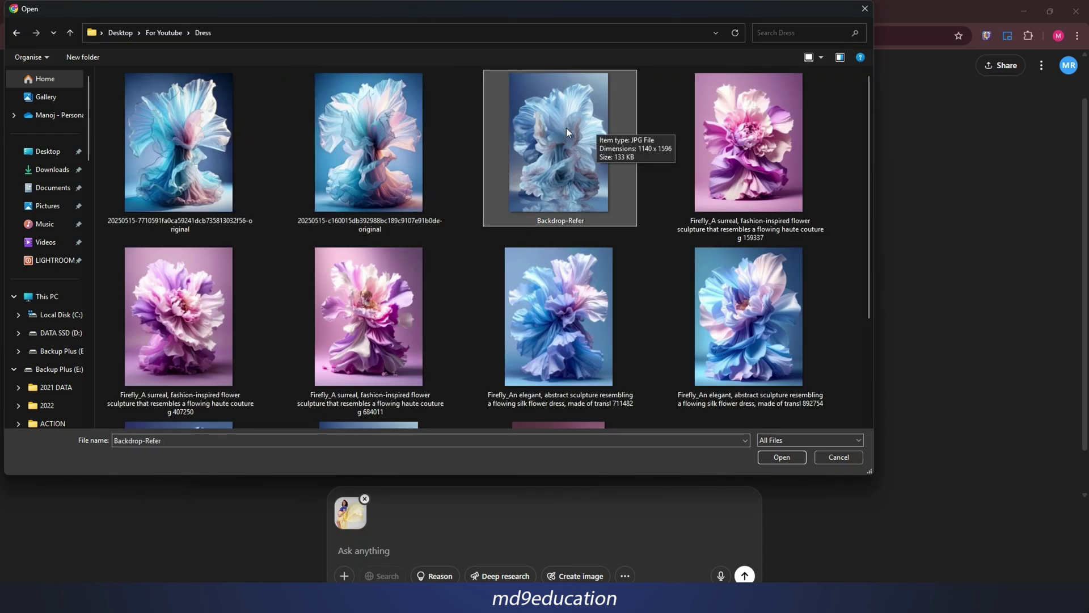
click(772, 458)
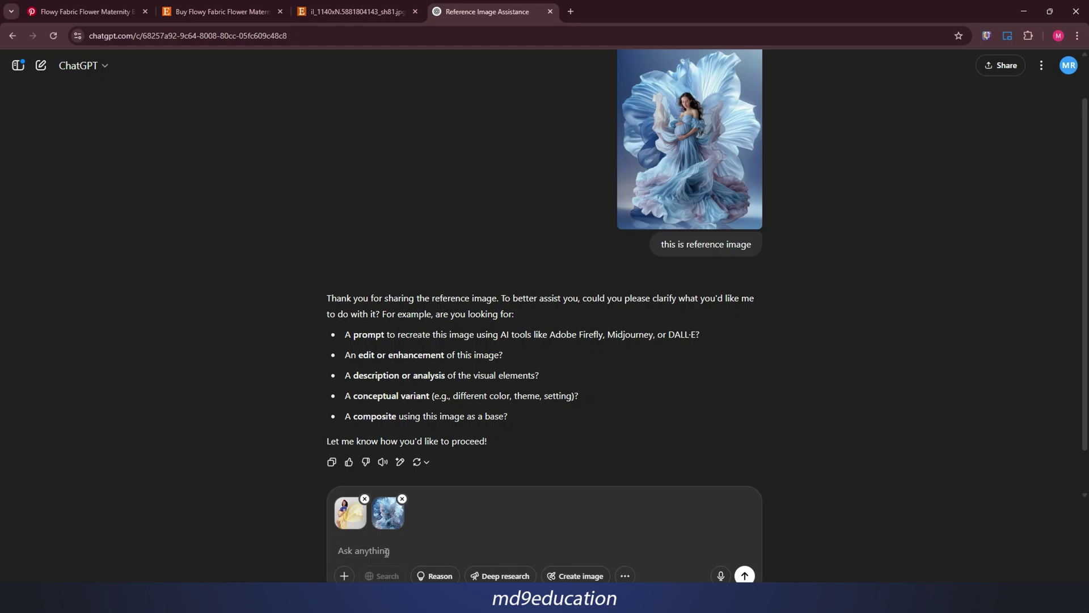
- Send the prompt "now cretae new image wtih mix very well like reference image" with both images and review the reply
text(now cretae new image with mix very well like reference image)
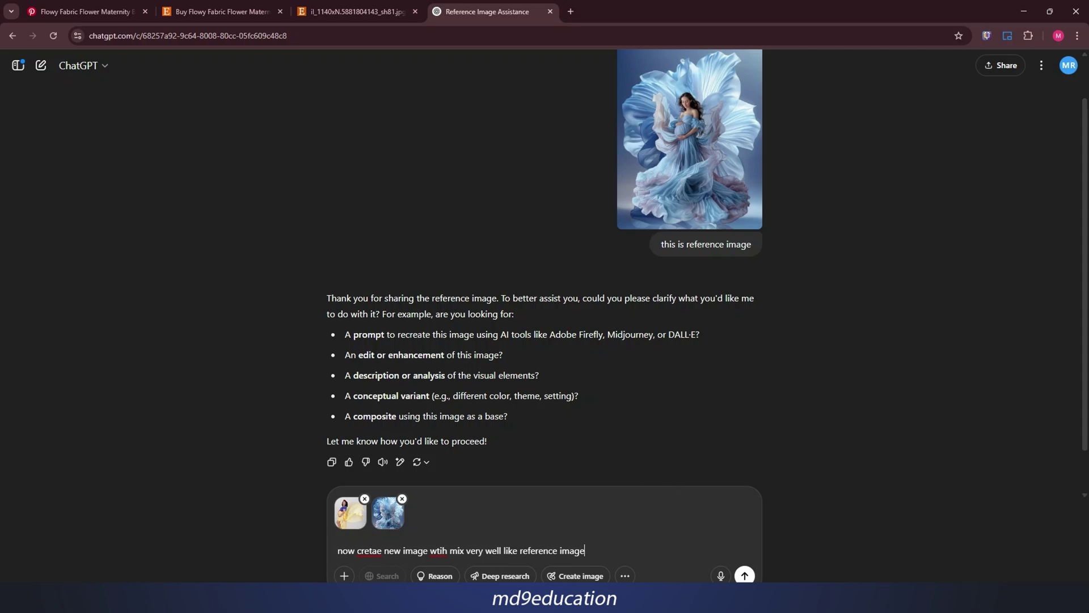
click(743, 576)
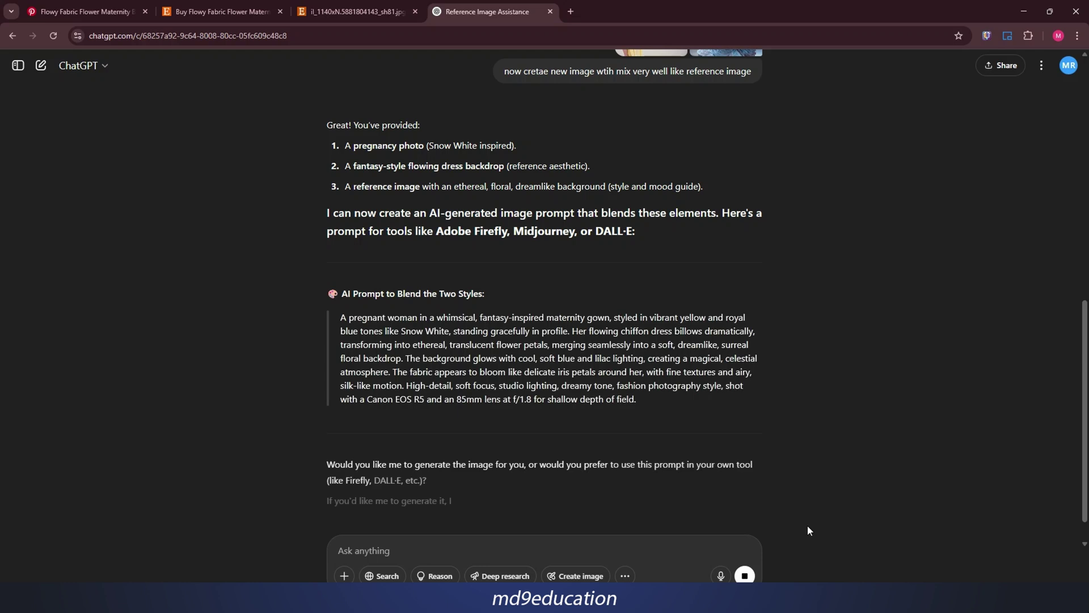
scroll(522, 428, up, 6)
scroll(608, 381, down, 7)
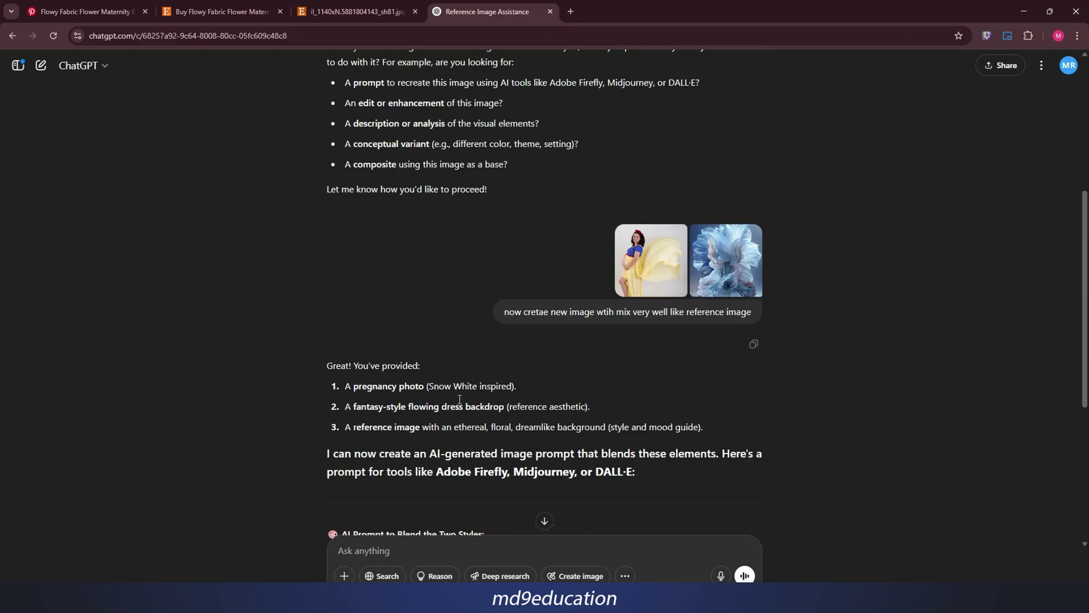
- Attach the blue backdrop and yellow-dress photo again and reword the prompt to "now 'generate' new image wtih mix very well like reference image"
click(343, 576)
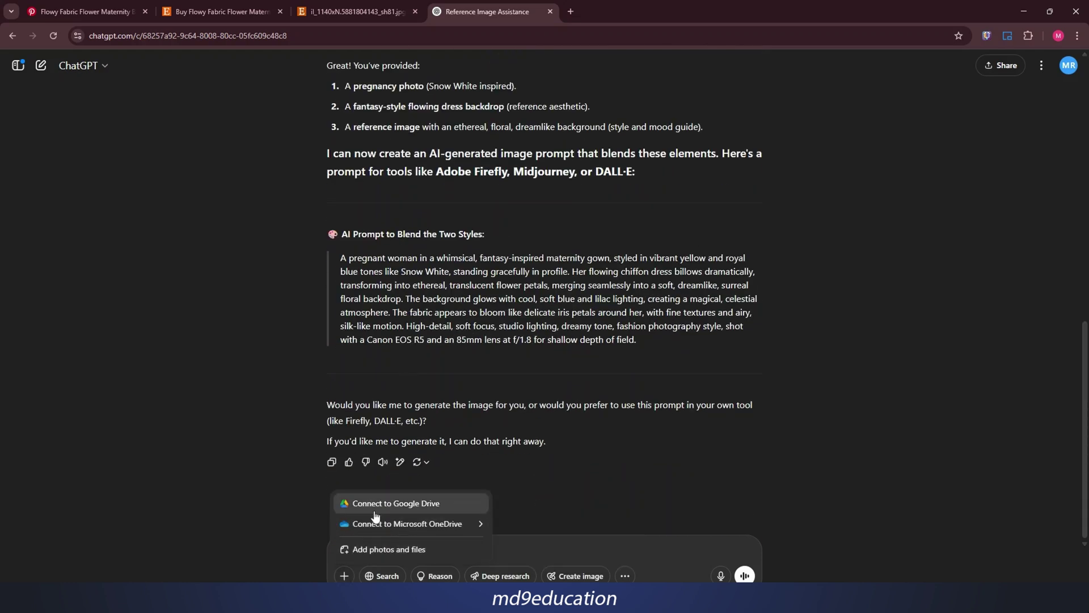
click(358, 554)
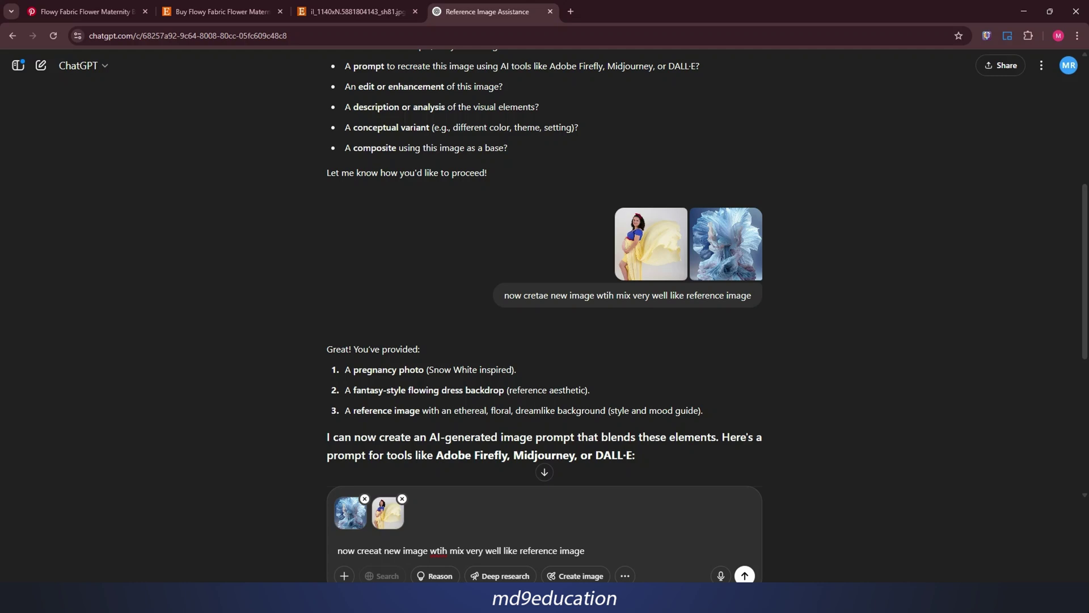
key(BackSpace)
key(BackSpace)
key(BackSpace)
key(BackSpace)
key(BackSpace)
key(BackSpace)
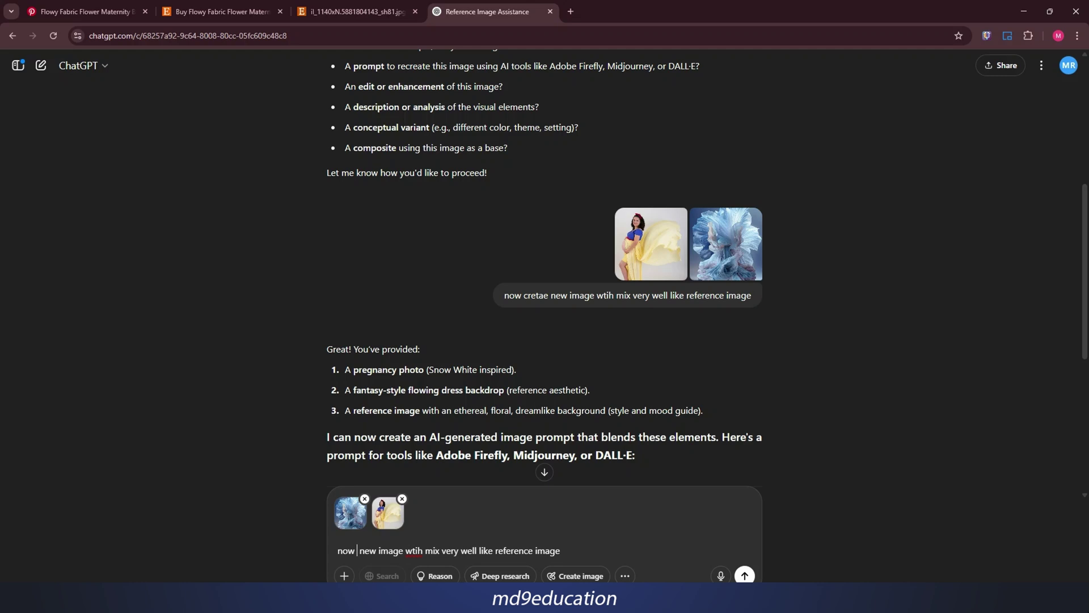
text(generate')
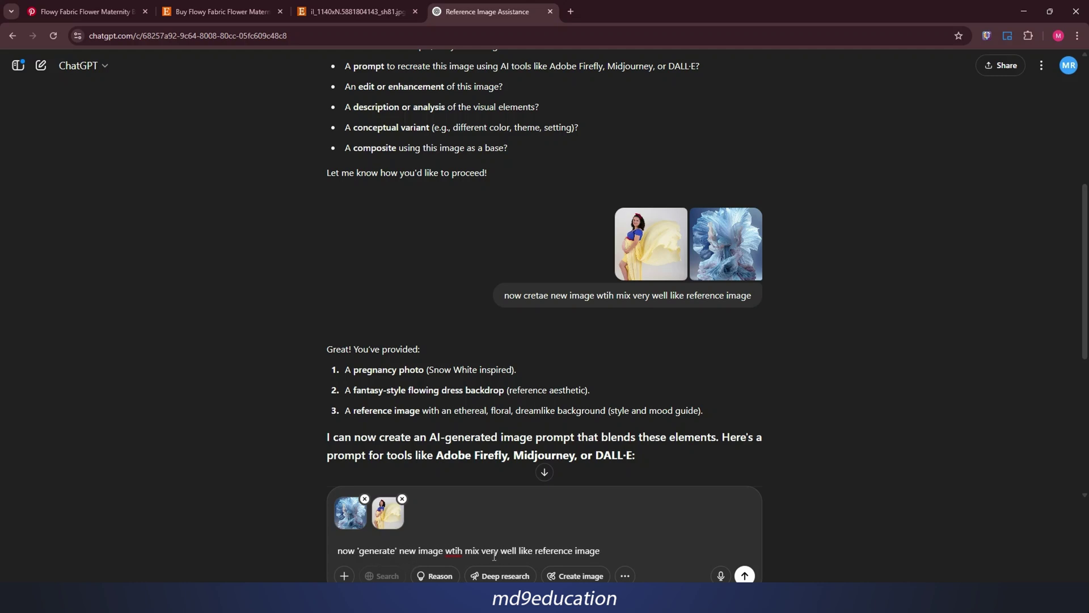
- Submit the reworded prompt and download the generated image of the woman with blue petals and yellow fabric
click(745, 575)
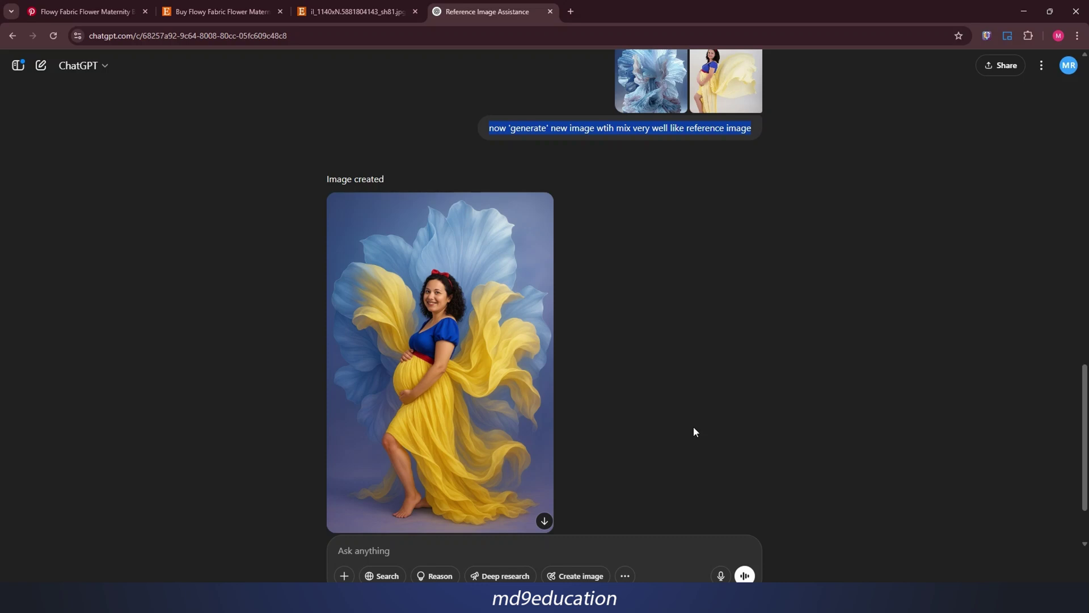
scroll(608, 403, down, 2)
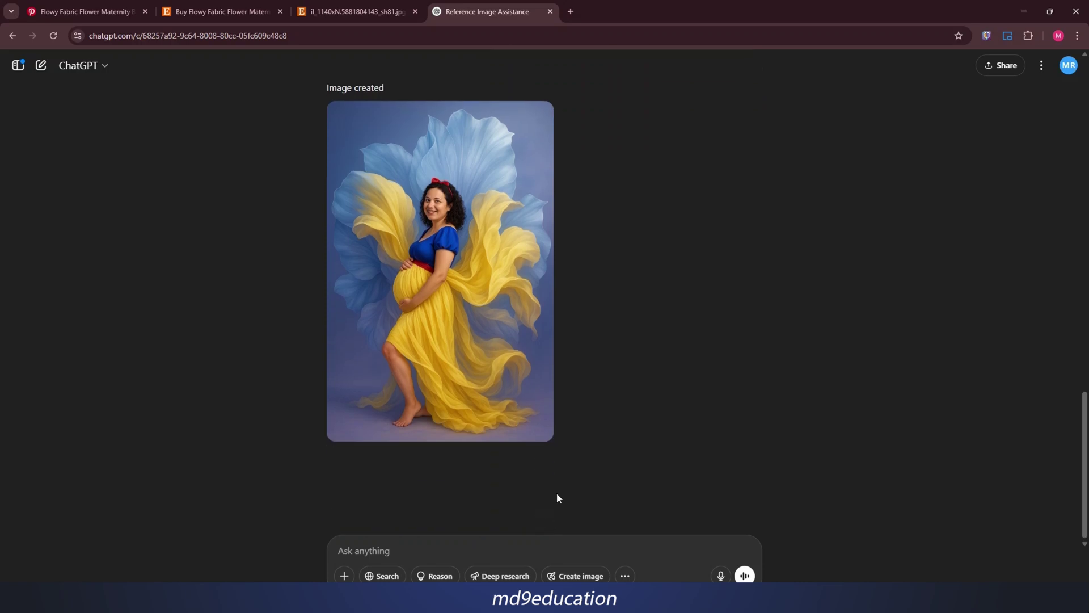
click(385, 428)
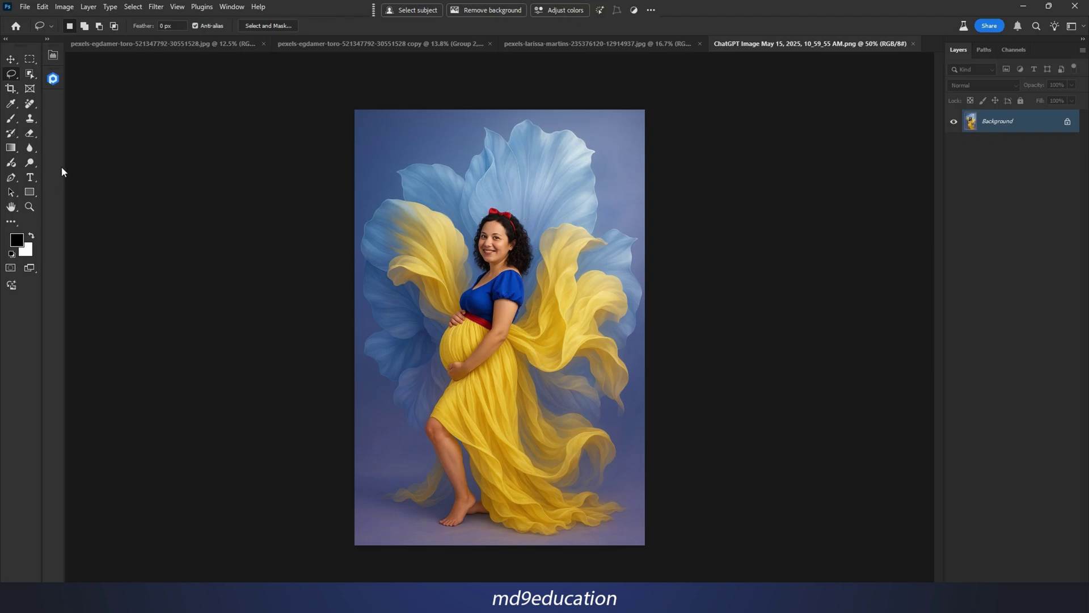
- In Photoshop, lasso the woman's head, torso and belly, add her legs to the selection, and run Generative Fill without a prompt
drag(488, 204, 469, 248)
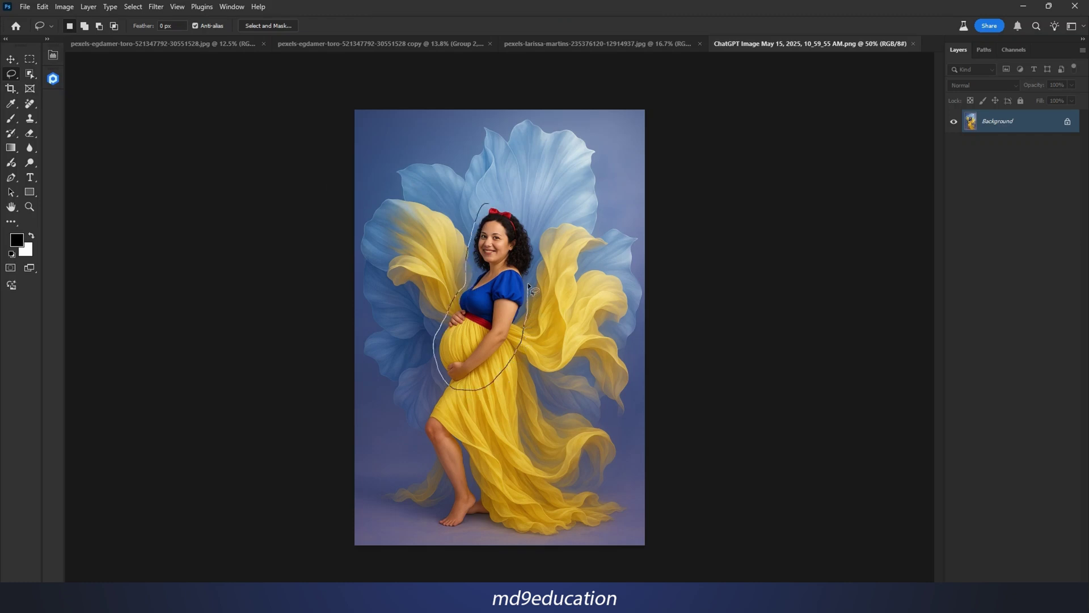
drag(528, 282, 490, 200)
mouse_move(445, 409)
mouse_down()
mouse_move(430, 522)
mouse_move(479, 526)
mouse_move(489, 480)
mouse_up()
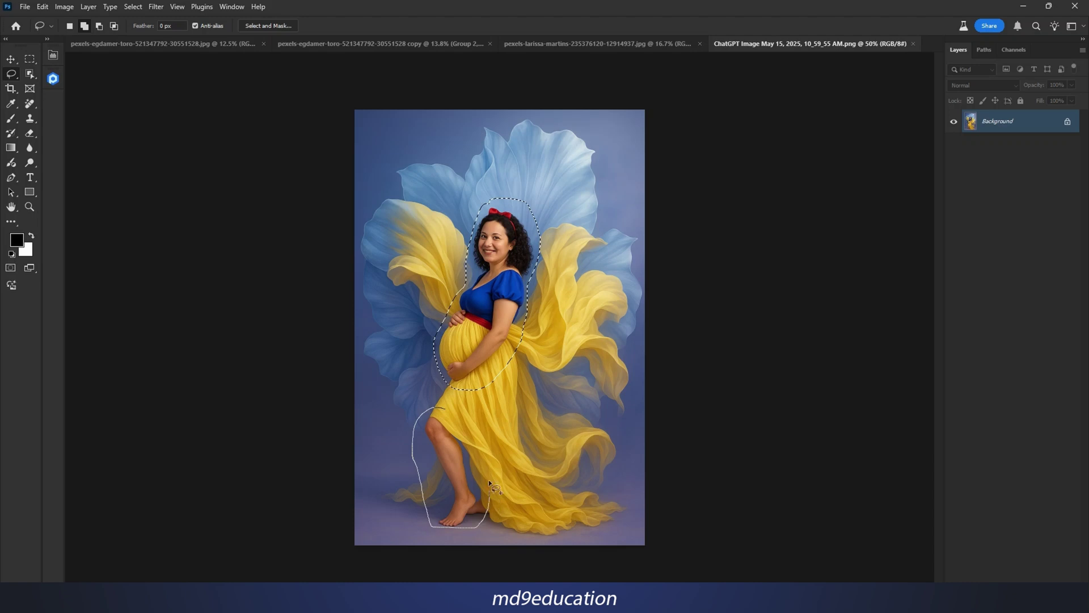
drag(454, 415, 446, 409)
click(421, 16)
click(647, 11)
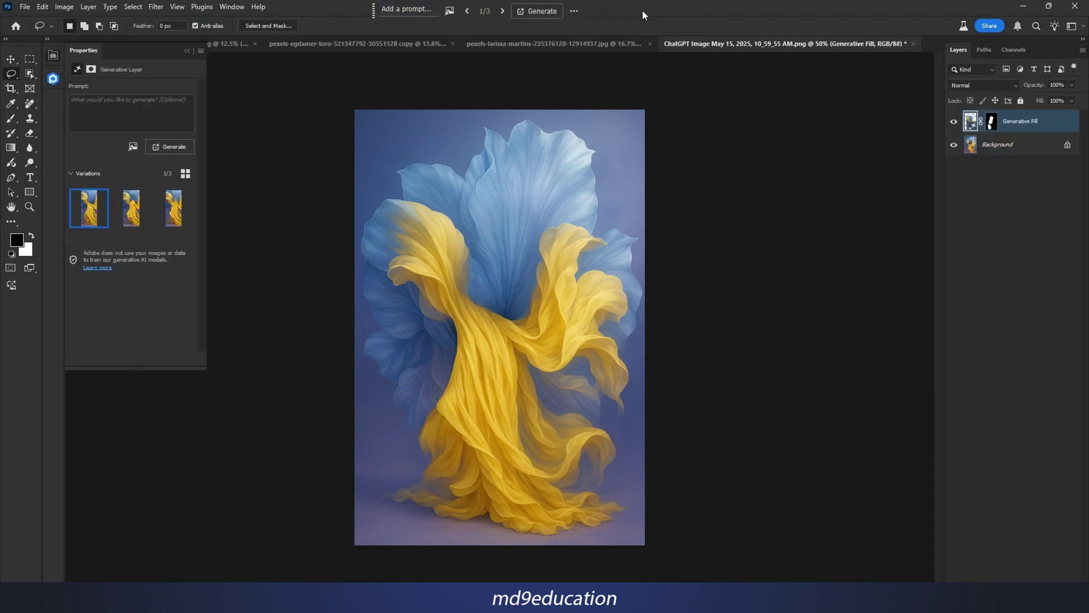
- Compare the Generative Fill variations, keep the second one, and flatten the image
click(503, 11)
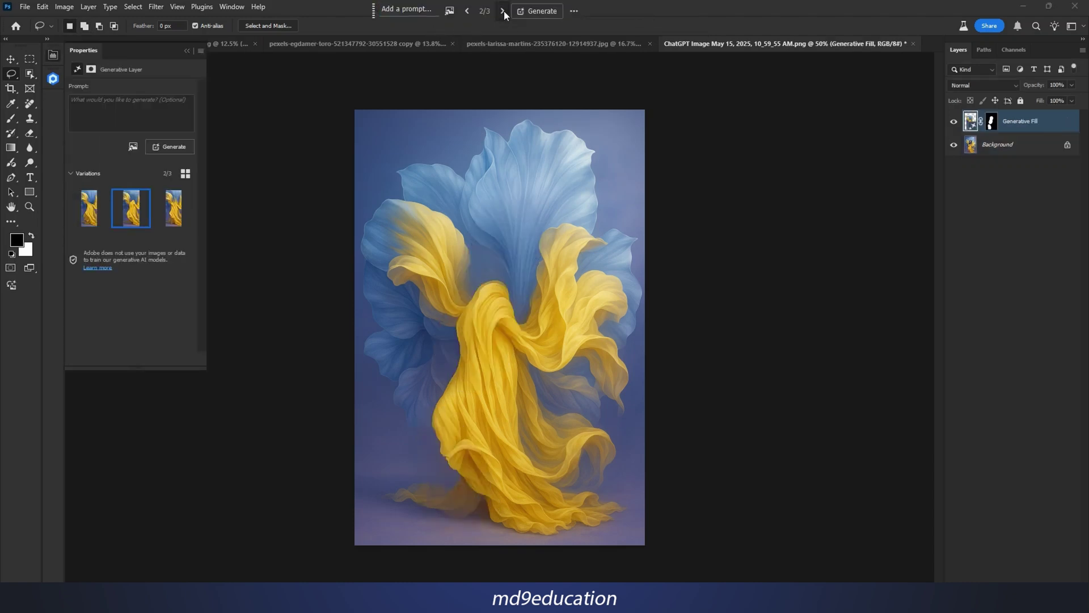
click(503, 11)
click(471, 14)
right_click(998, 149)
click(996, 289)
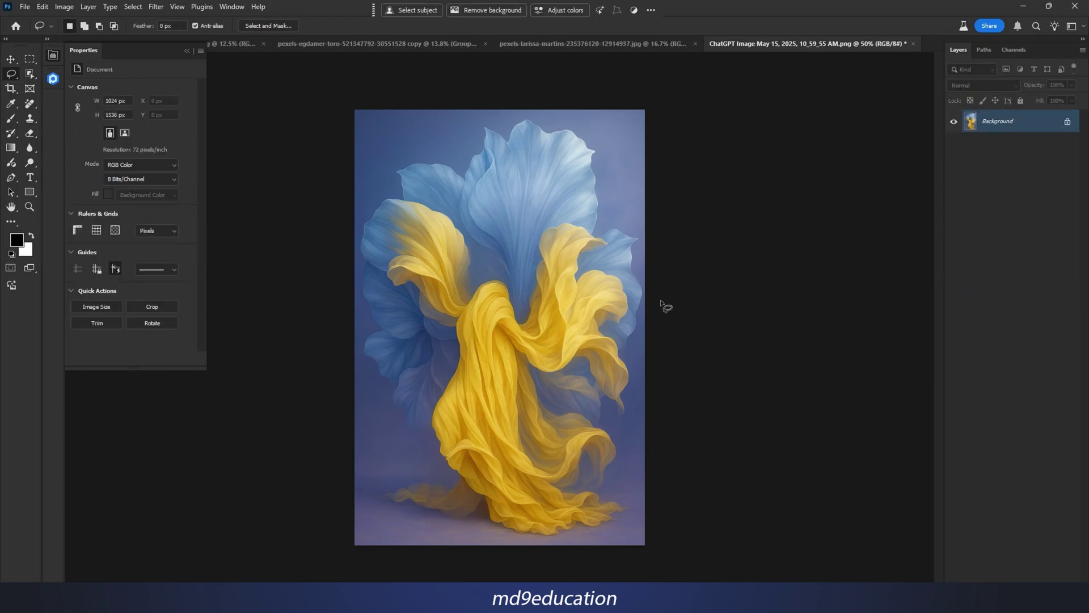
- In ChatGPT, attach the woman-free yellow-and-blue image from the Dress folder and send "create text prompt for this image,so i can generate image with ai like adobe firefly"
scroll(582, 355, down, 2)
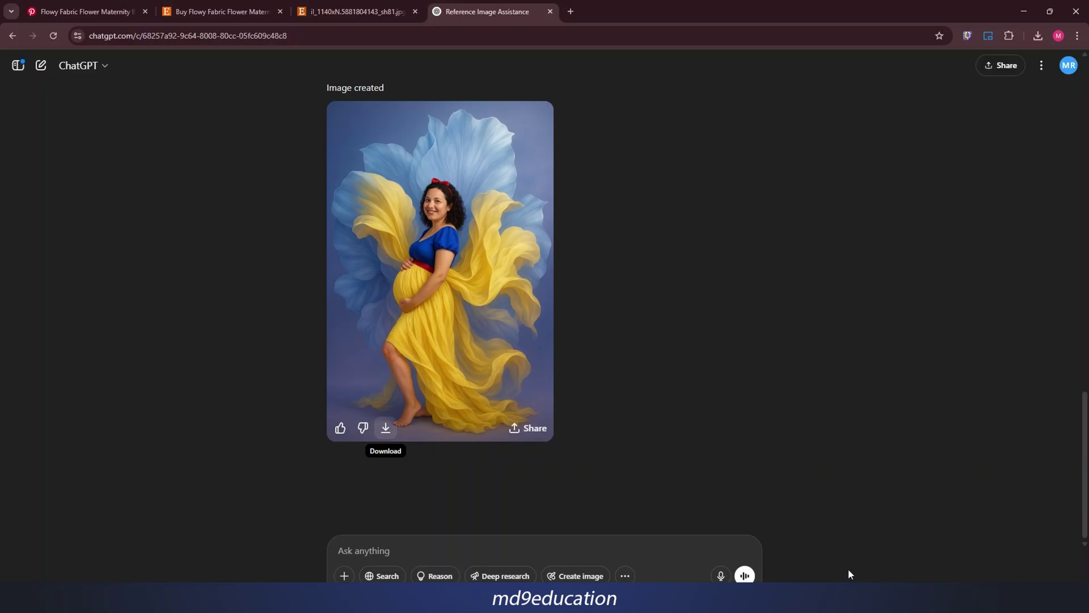
click(344, 575)
click(369, 550)
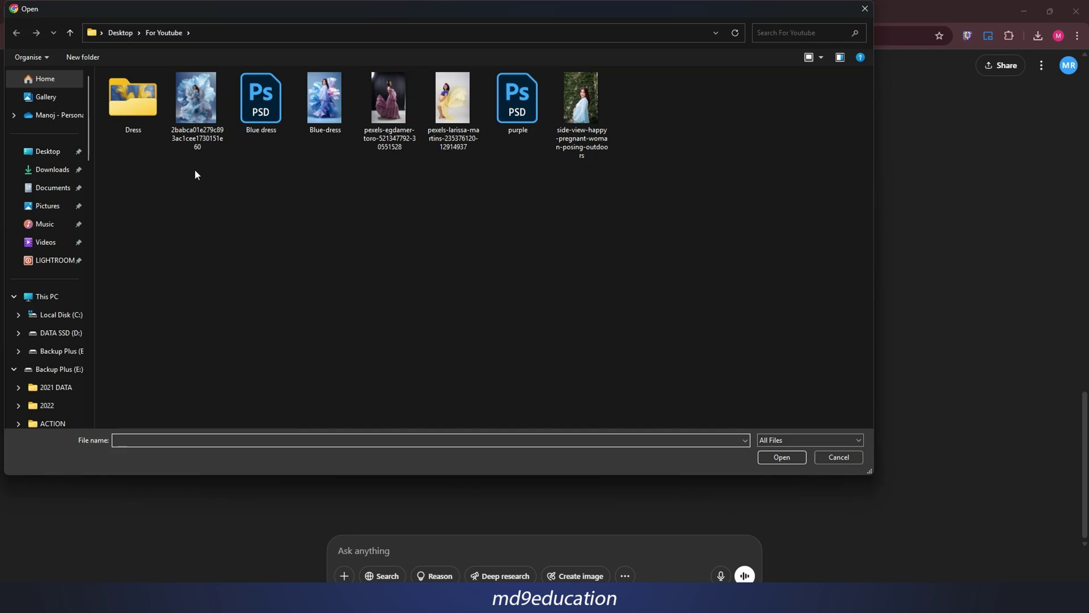
double_click(131, 102)
click(745, 138)
double_click(746, 138)
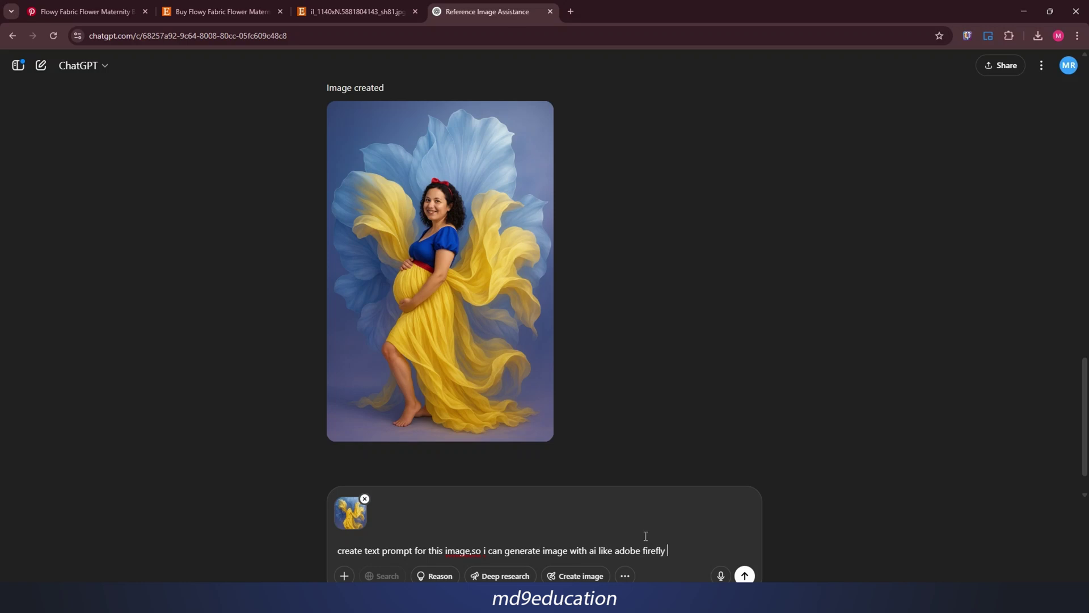
click(745, 575)
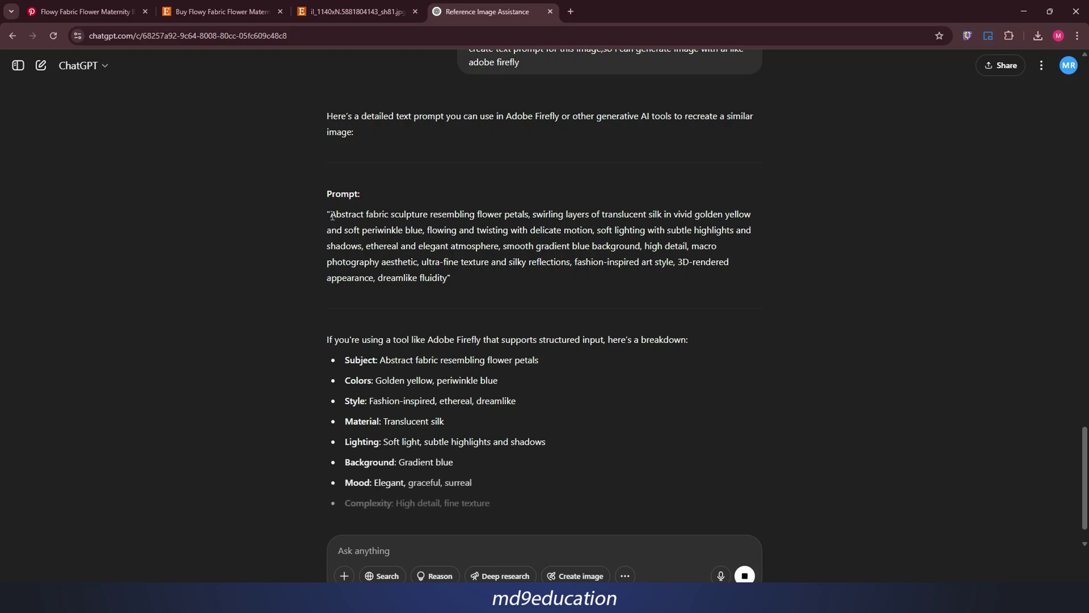
- Copy the quoted fabric-sculpture prompt from ChatGPT and paste it as the image prompt in Adobe Firefly
drag(334, 218, 448, 278)
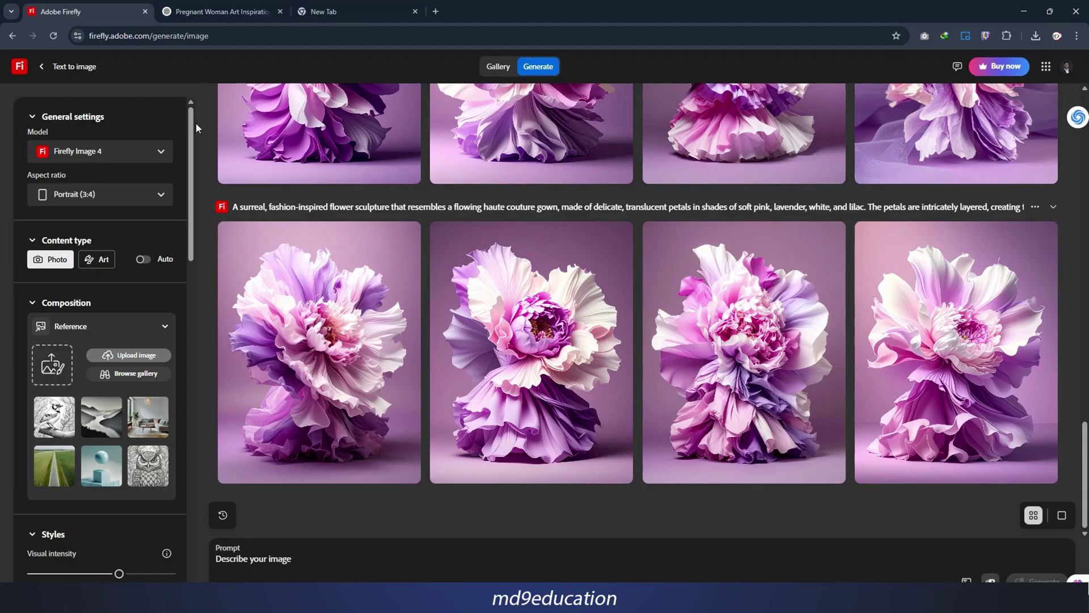
scroll(196, 123, down, 1)
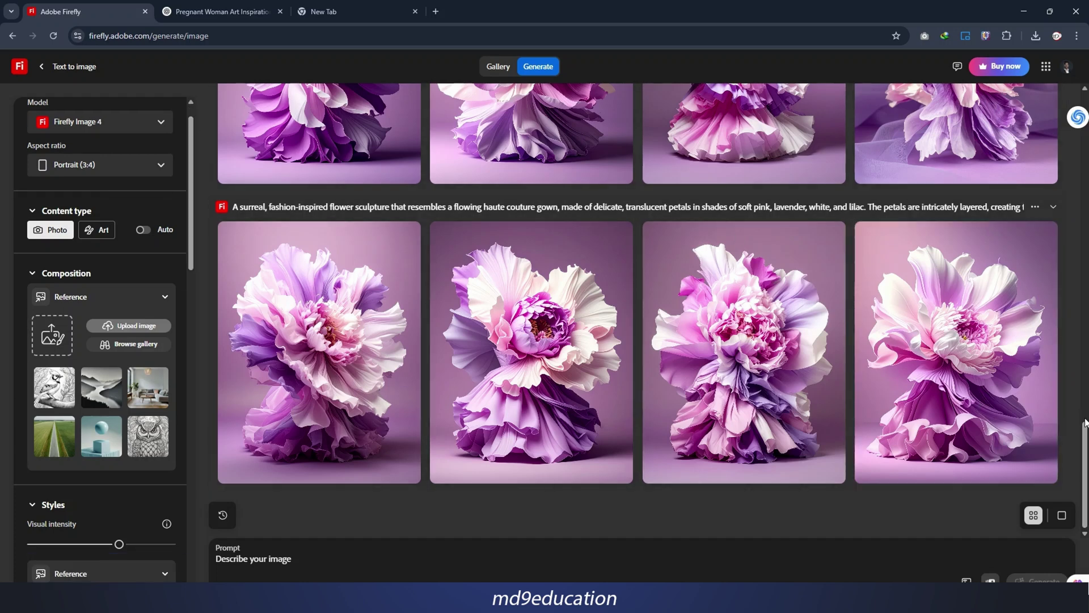
drag(1085, 422, 1083, 498)
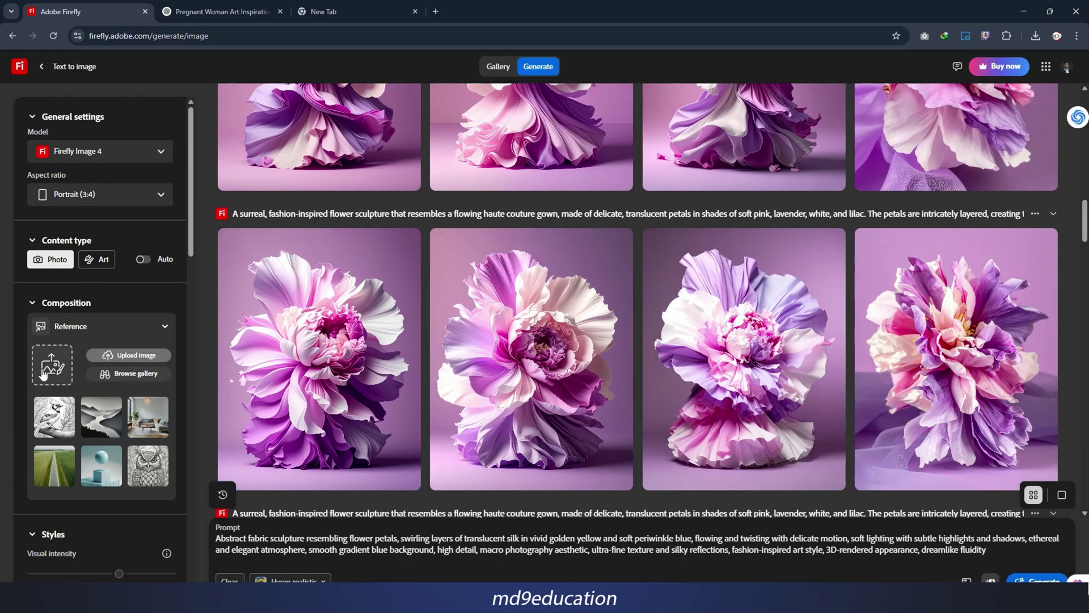
- Upload the yellow-and-blue fabric image as both composition and style reference, with the style strength at maximum
click(128, 357)
double_click(197, 314)
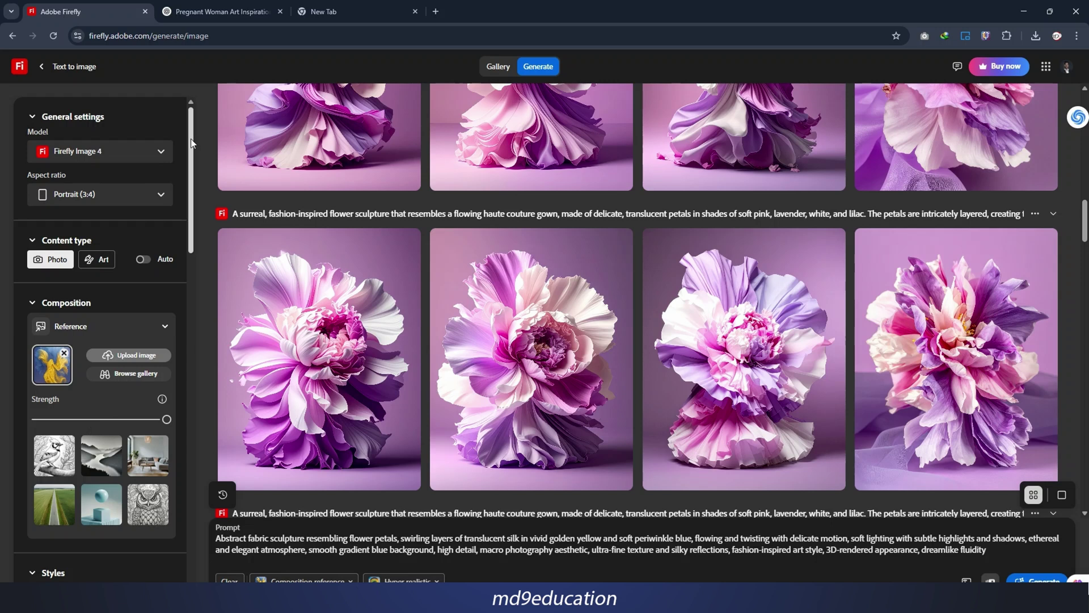
scroll(192, 142, down, 4)
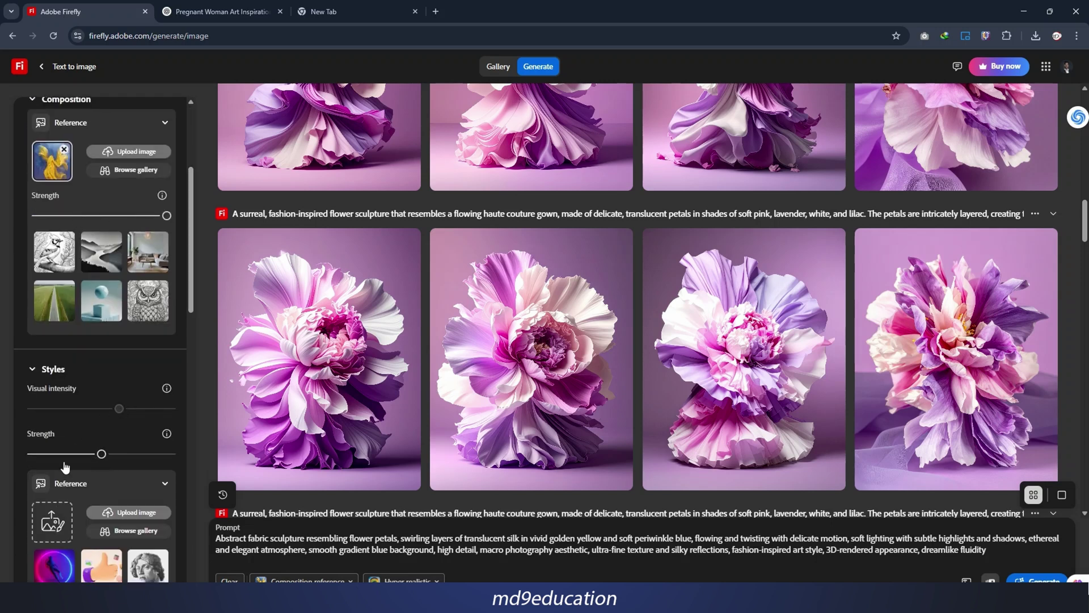
drag(100, 456, 244, 461)
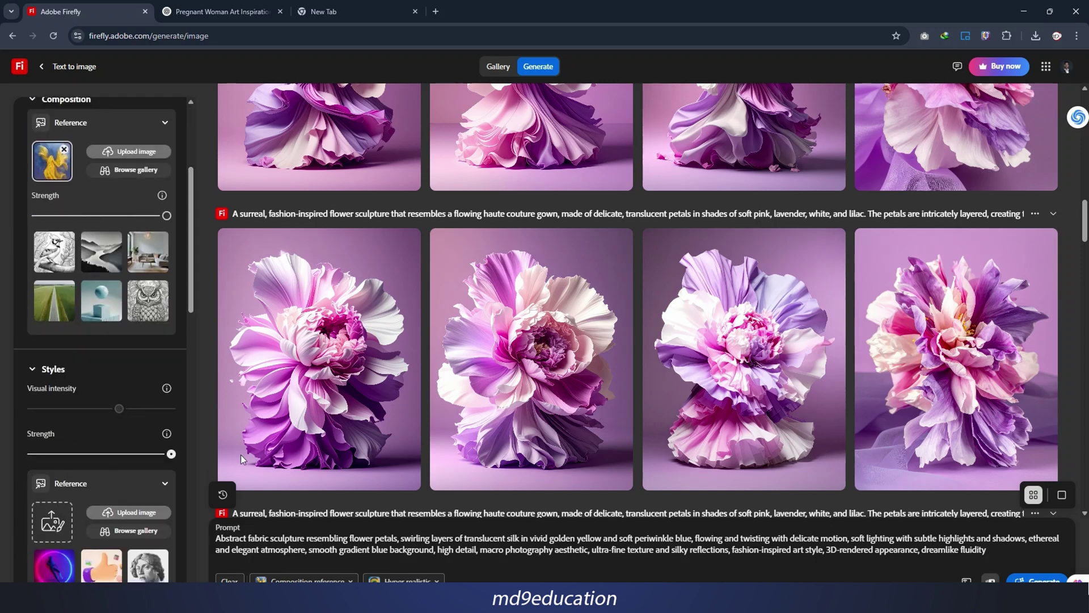
click(67, 512)
double_click(172, 304)
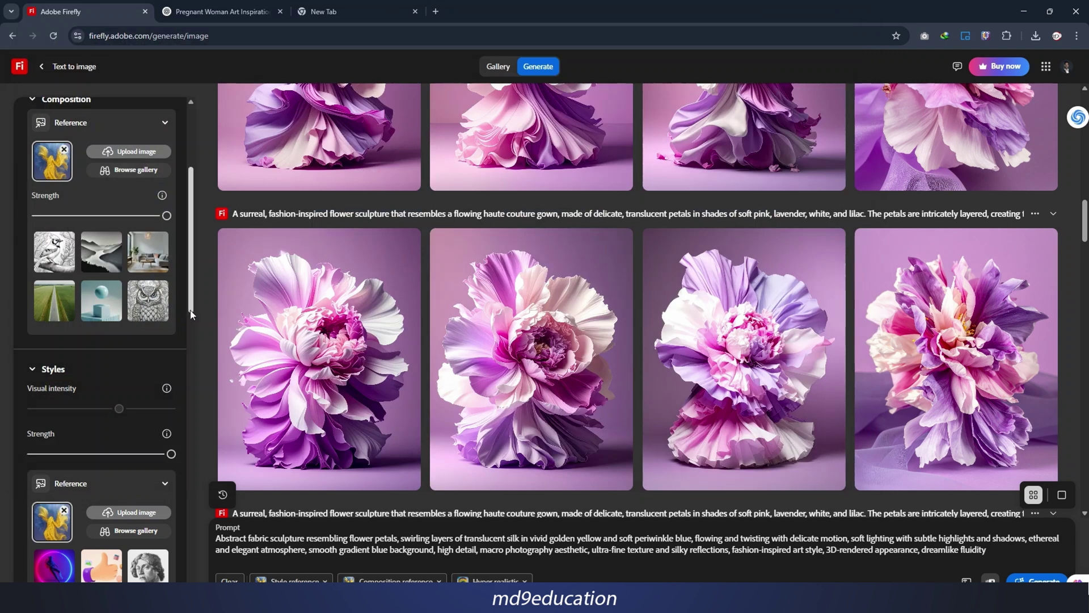
- Try to raise the visual intensity, check the Hyper realistic effect, and generate images from the prompt and references
drag(120, 410, 196, 391)
scroll(178, 342, down, 6)
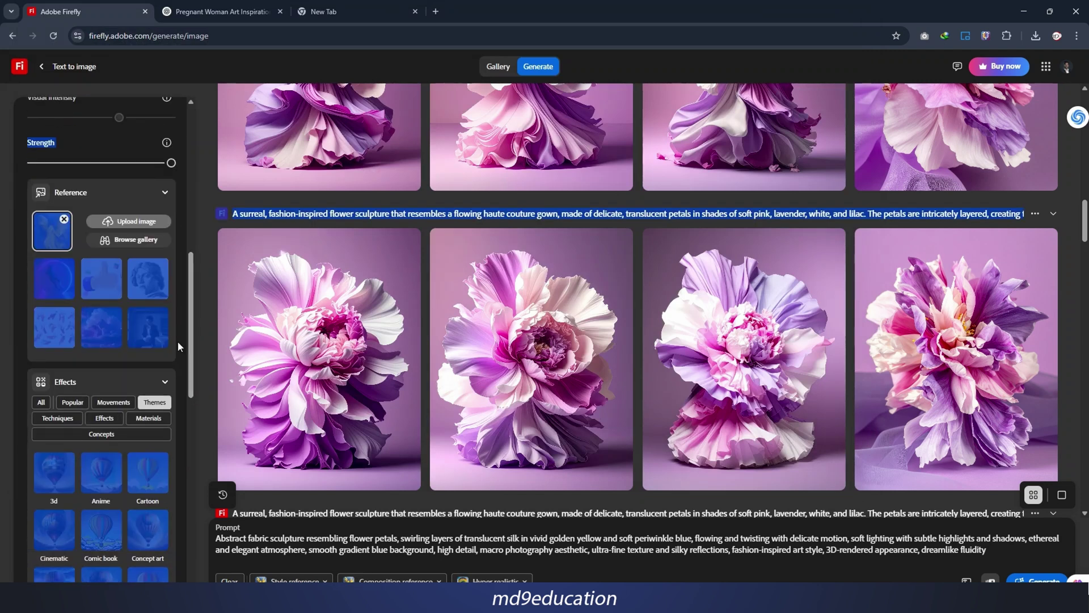
click(150, 318)
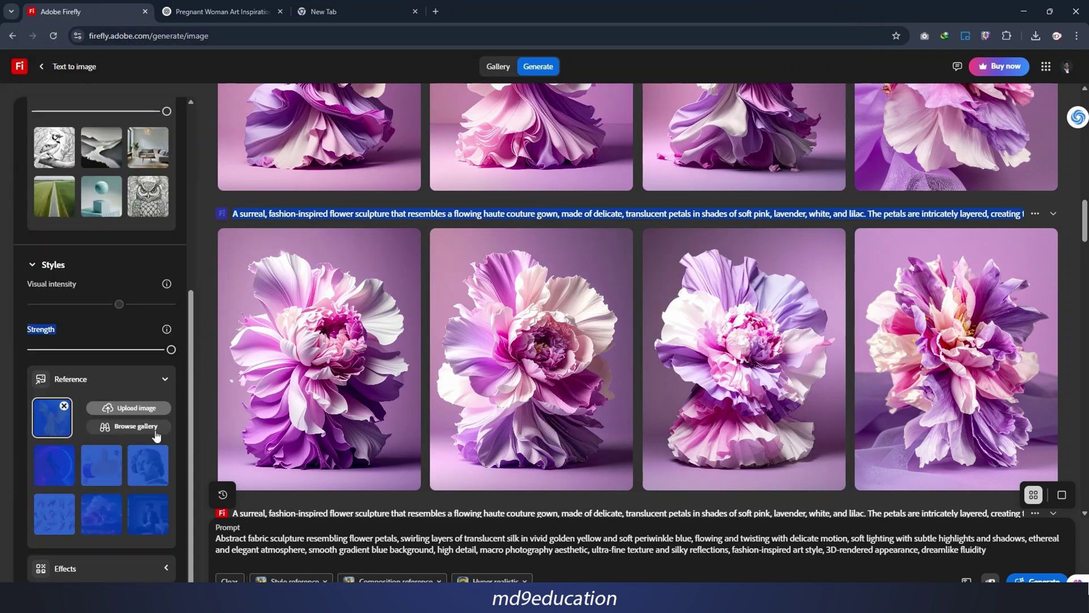
scroll(170, 424, down, 6)
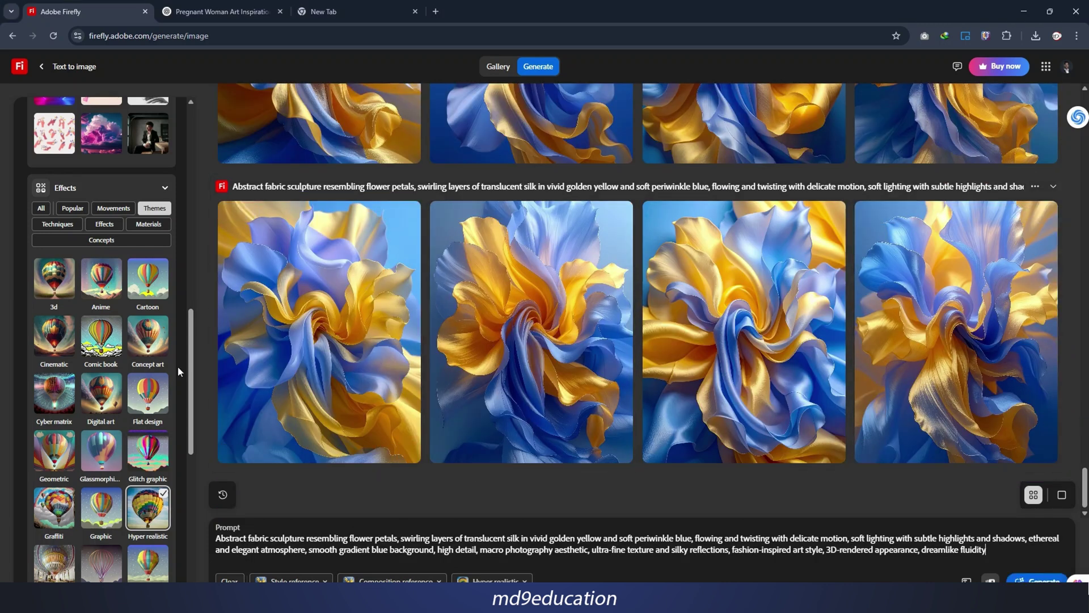
- Lower the style and composition reference strengths to the middle and generate a new set of images
drag(192, 370, 101, 297)
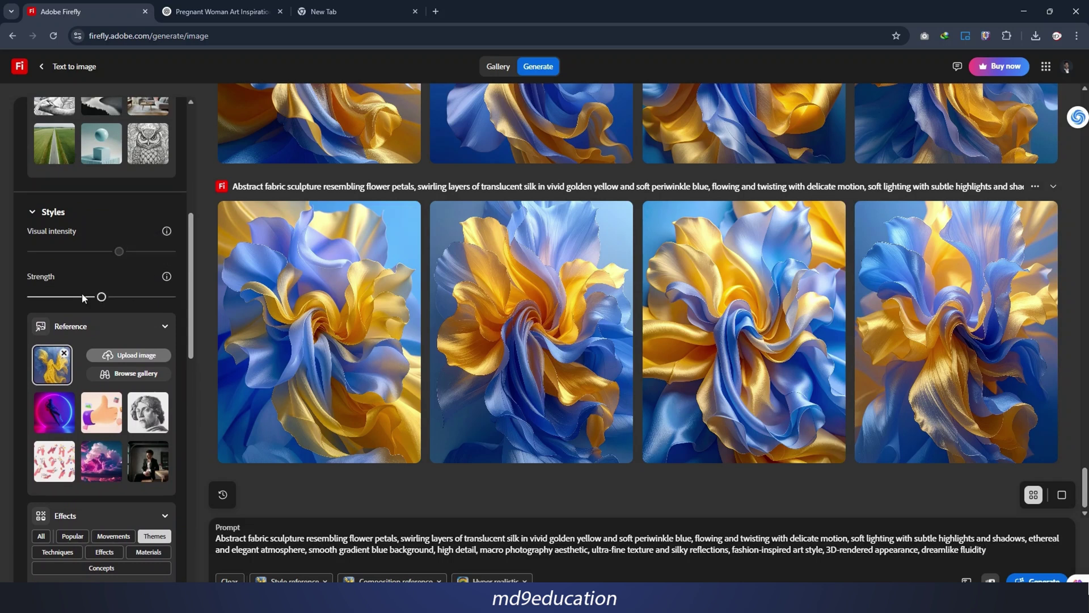
drag(190, 311, 193, 215)
click(1038, 580)
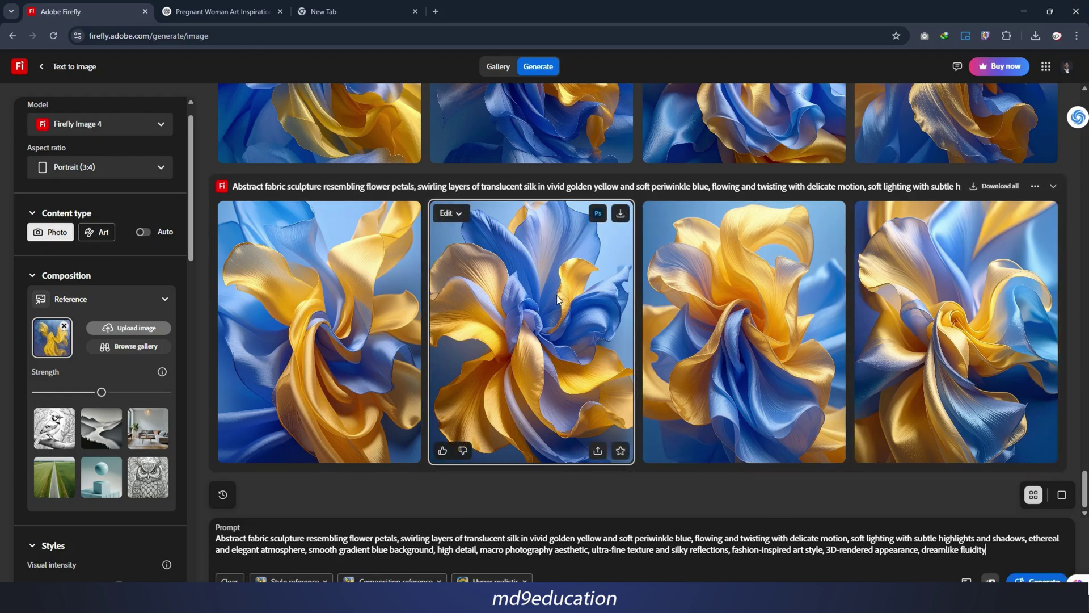
- Download the second and third images of the newest blue-and-yellow flower set
click(621, 214)
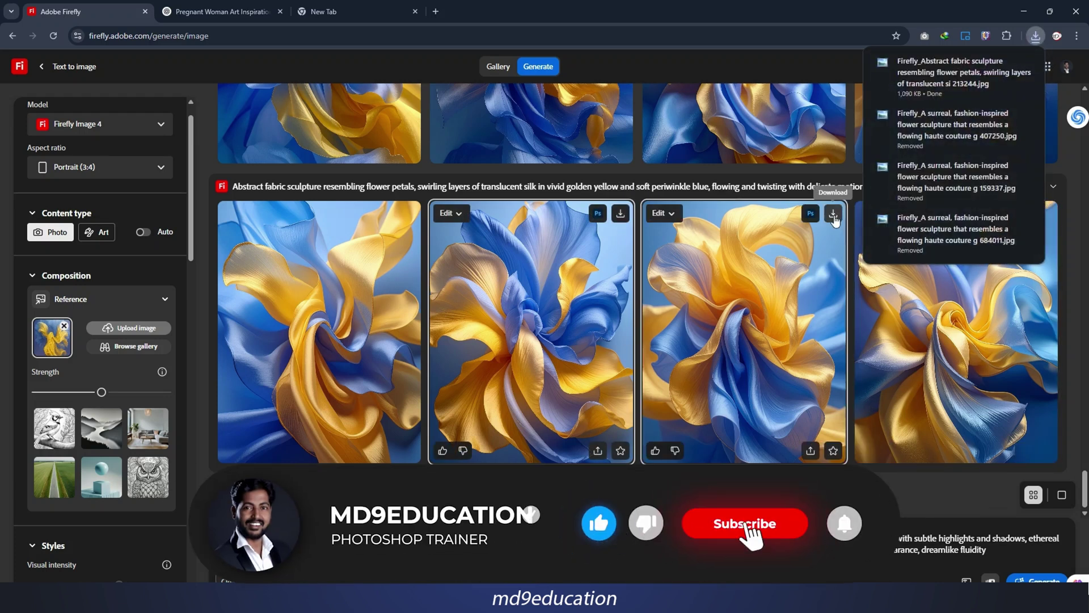
click(834, 213)
scroll(101, 352, down, 1)
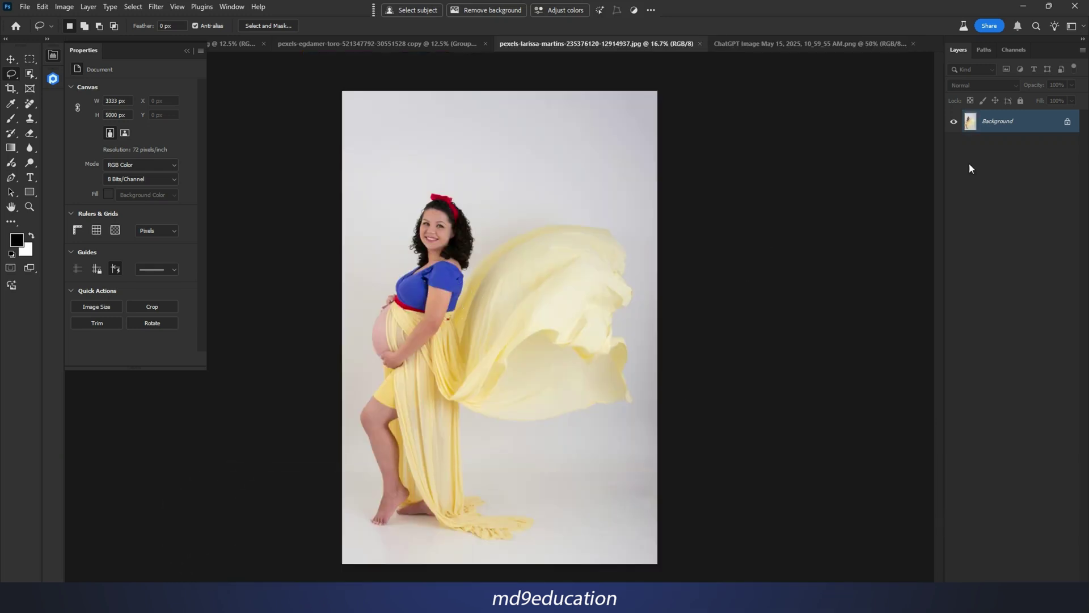
- In Photoshop, unlock the maternity photo's background layer and convert it to a smart object
click(1067, 122)
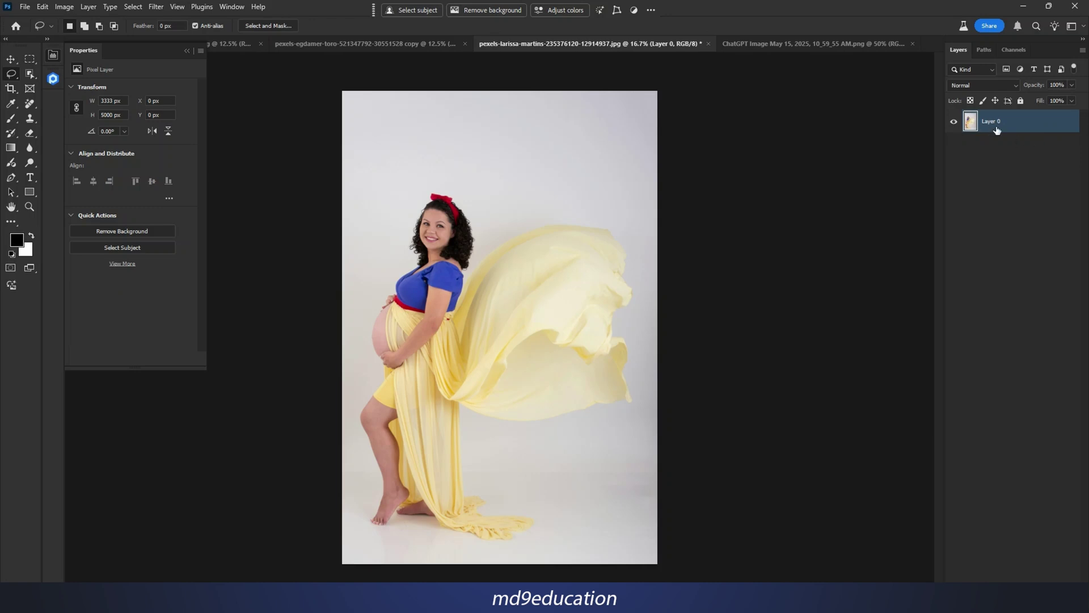
right_click(1039, 123)
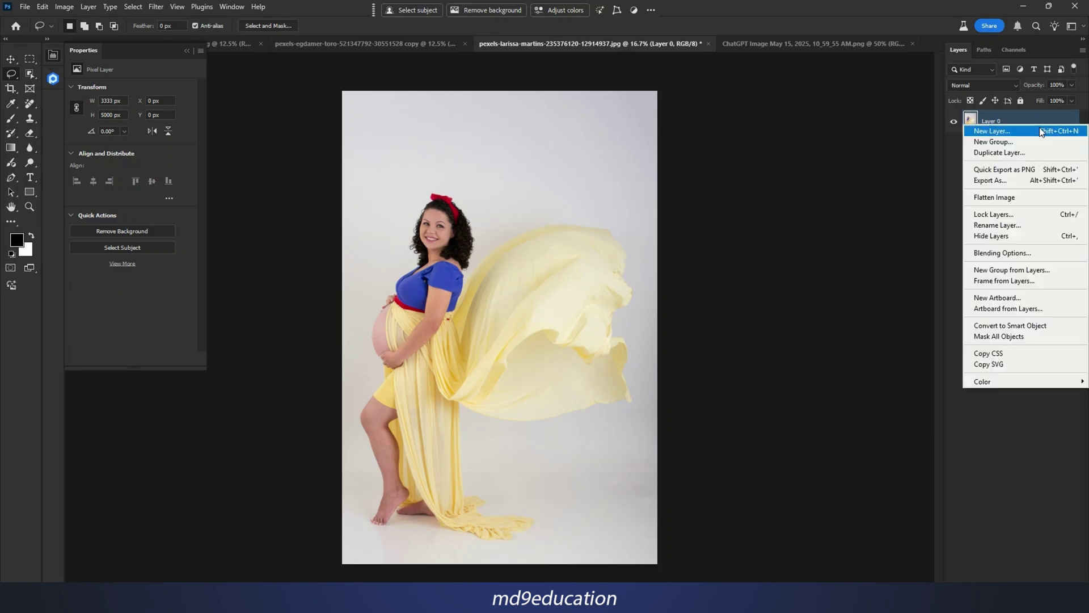
click(1029, 325)
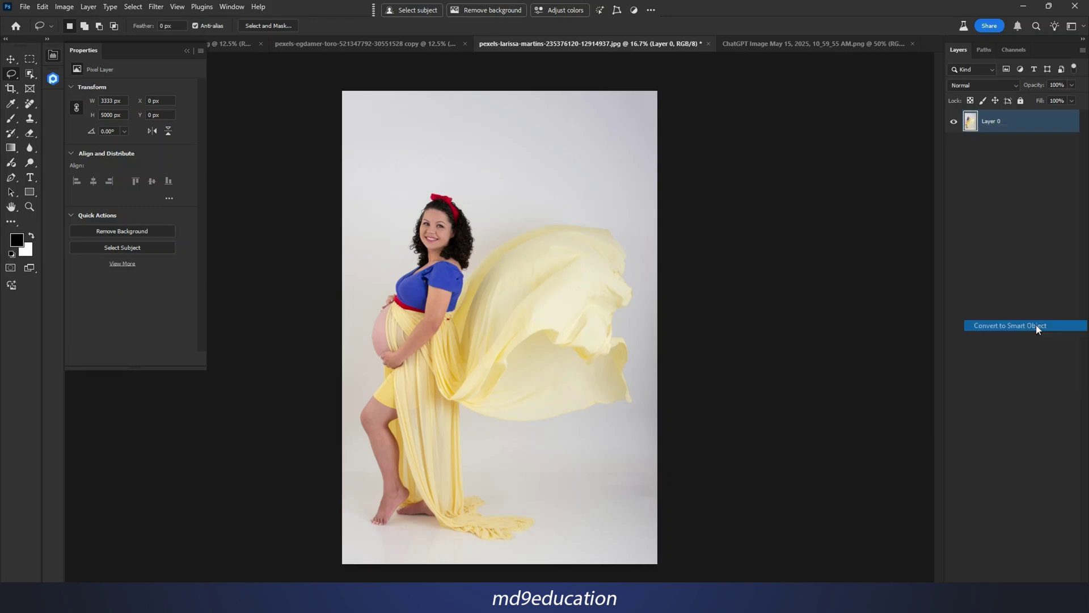
- Scale the maternity photo down to about 2781 × 4172 px and reposition it on the canvas
key(ctrl+t)
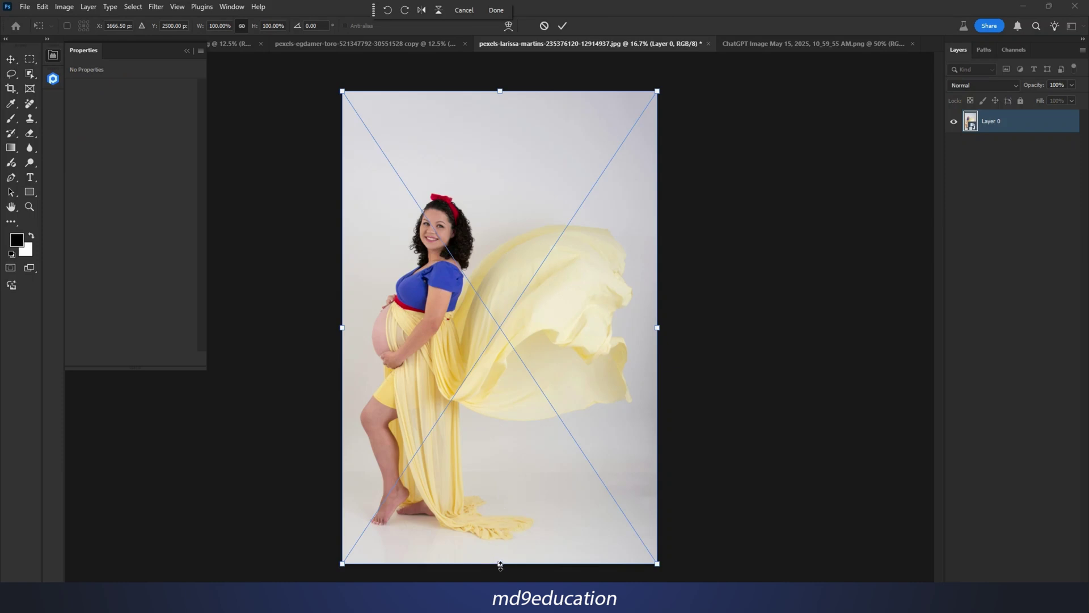
drag(500, 564, 508, 497)
drag(500, 92, 499, 100)
drag(502, 249, 518, 282)
key(Return)
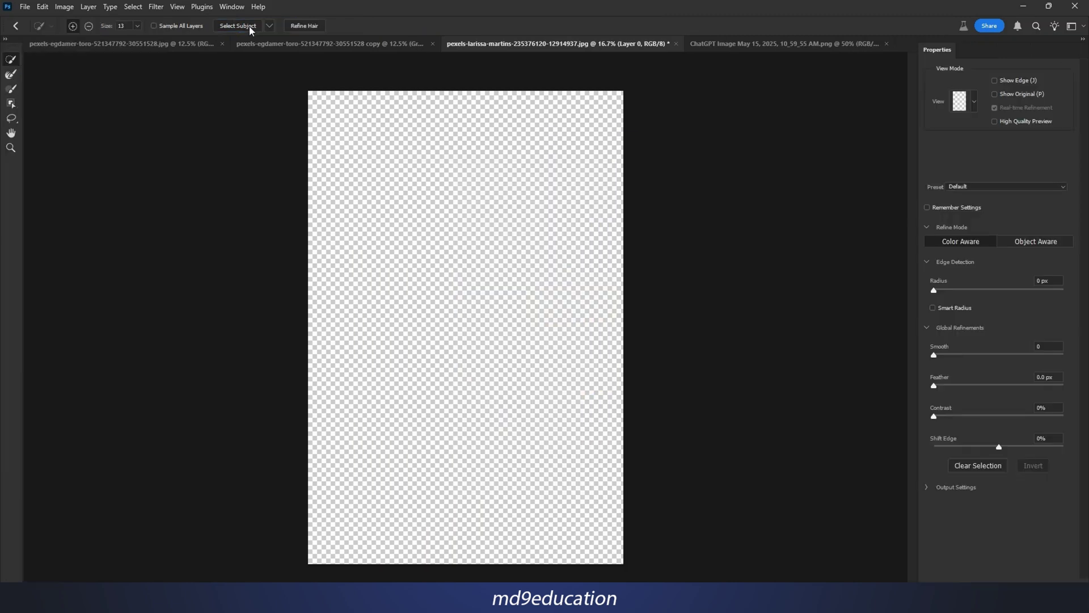
- Isolate the woman and her flowing fabric with Select Subject in Select and Mask, outputting a layer mask
click(240, 25)
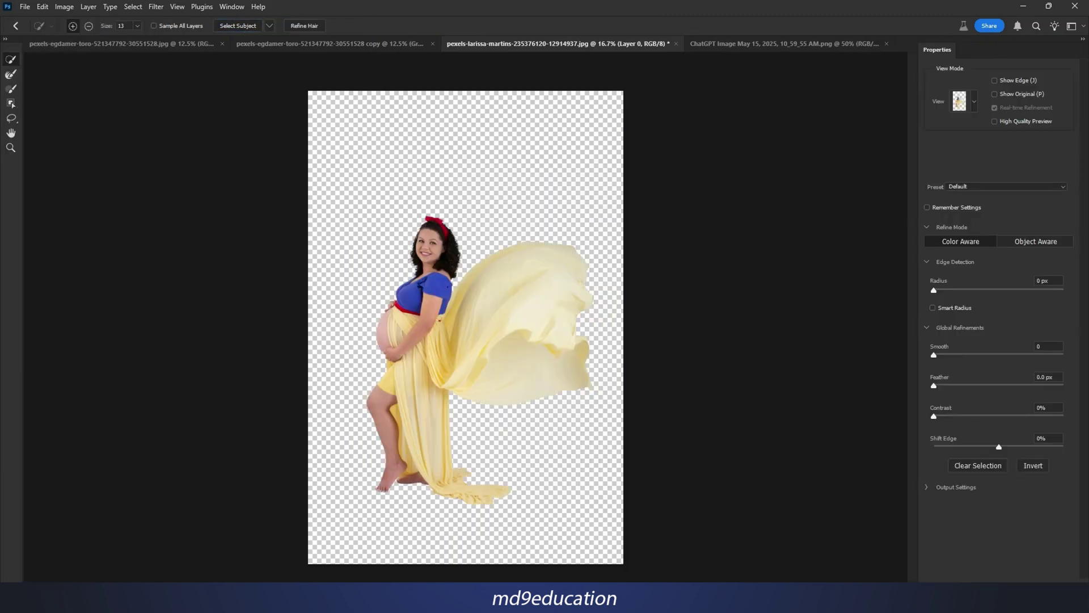
key(Return)
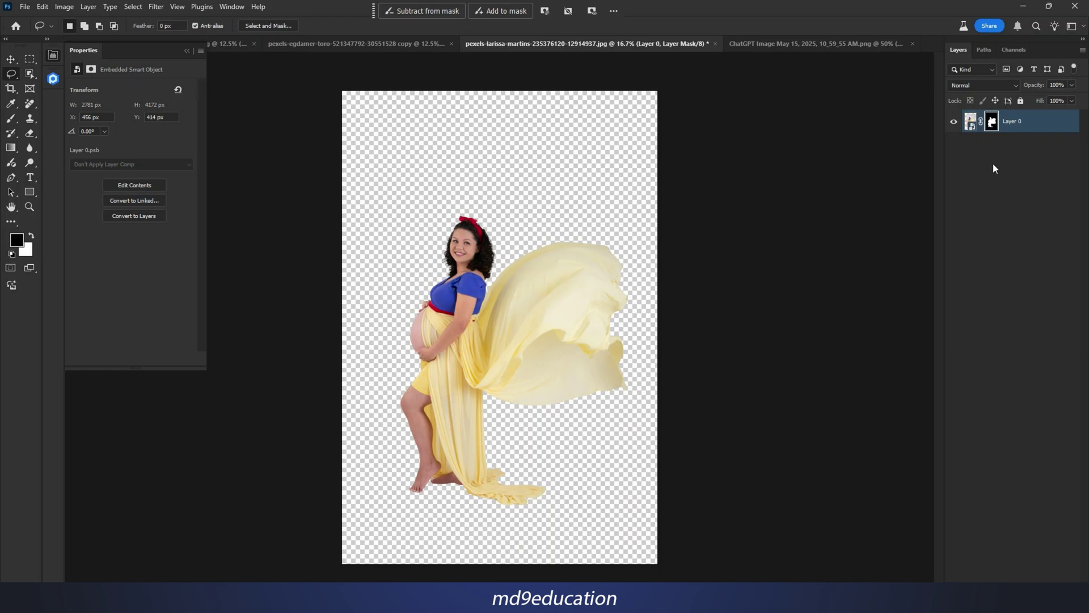
- Place the downloaded Firefly flower image 213244 as an embedded object and move it below the woman's layer
click(25, 7)
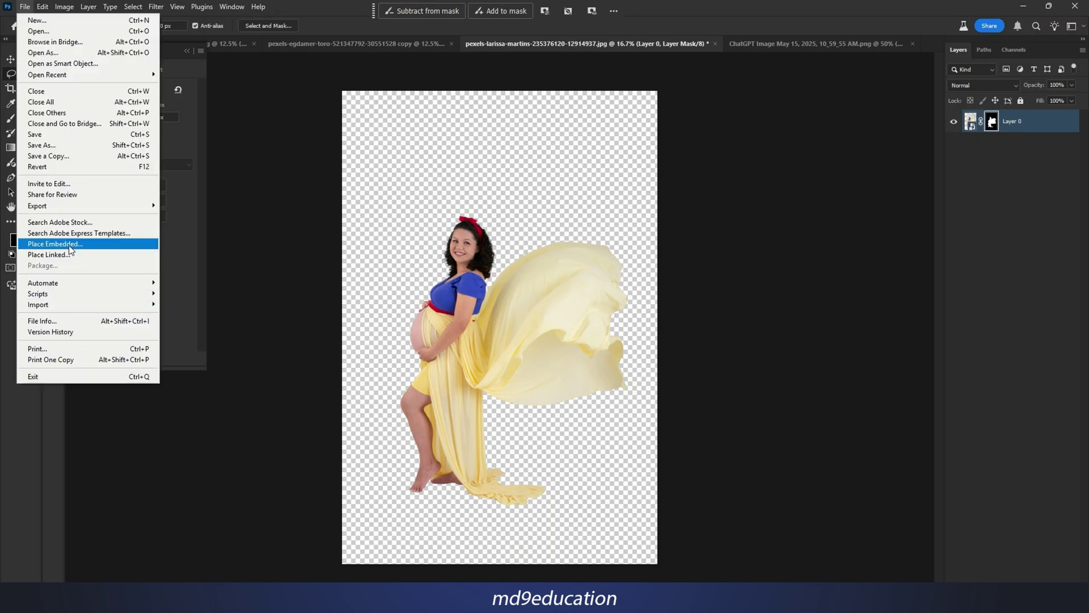
click(54, 244)
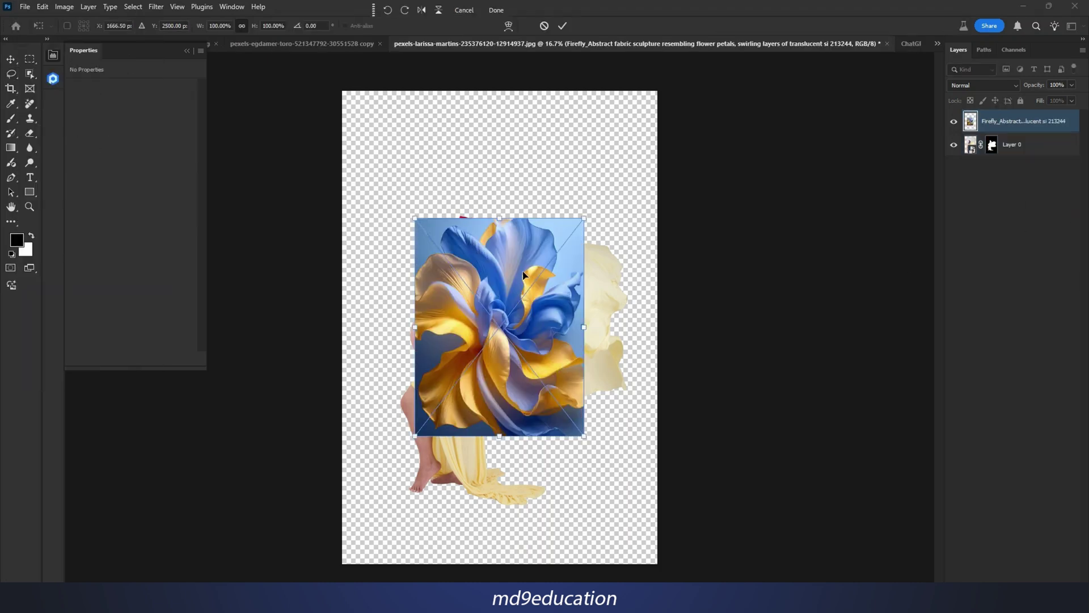
key(Return)
drag(990, 131, 990, 156)
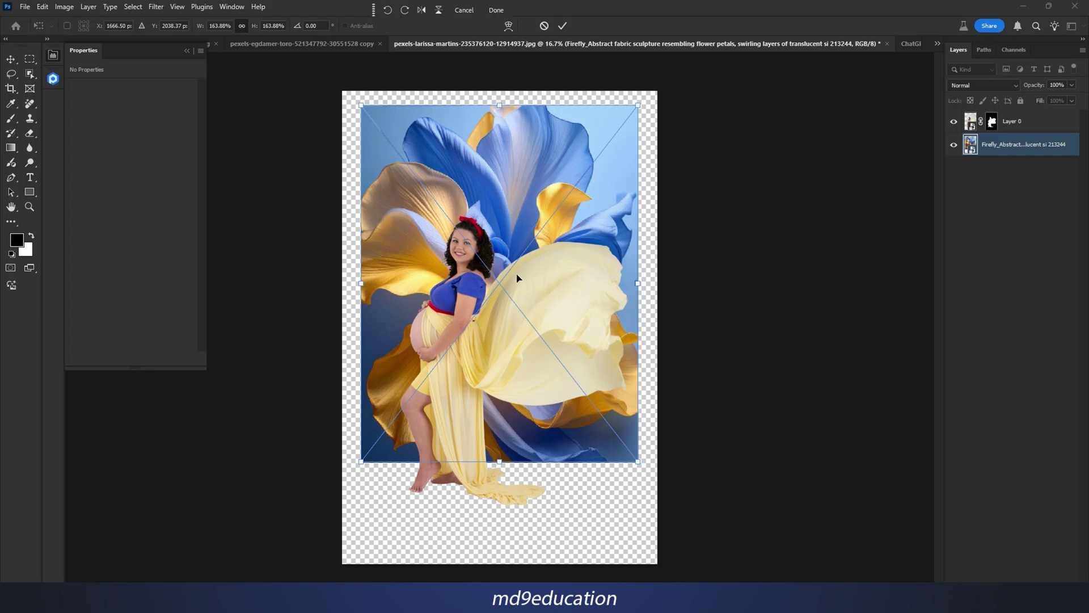
- Enlarge the flower image to 163.88%, flip it horizontally, and position it behind the woman
right_click(564, 266)
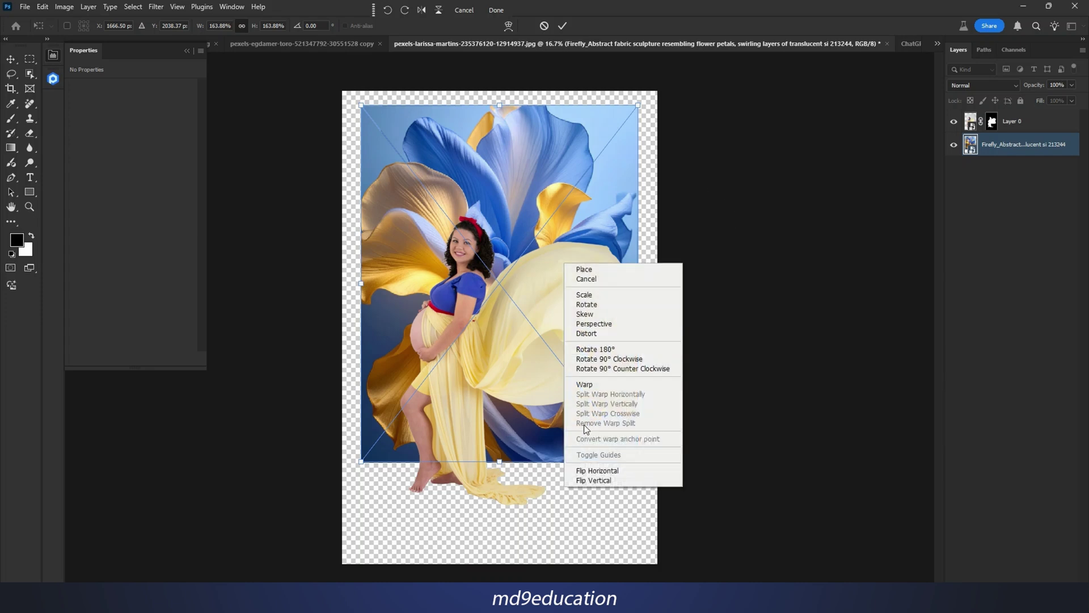
click(604, 469)
mouse_move(566, 295)
mouse_down()
mouse_move(543, 297)
mouse_move(564, 300)
mouse_move(556, 295)
mouse_up()
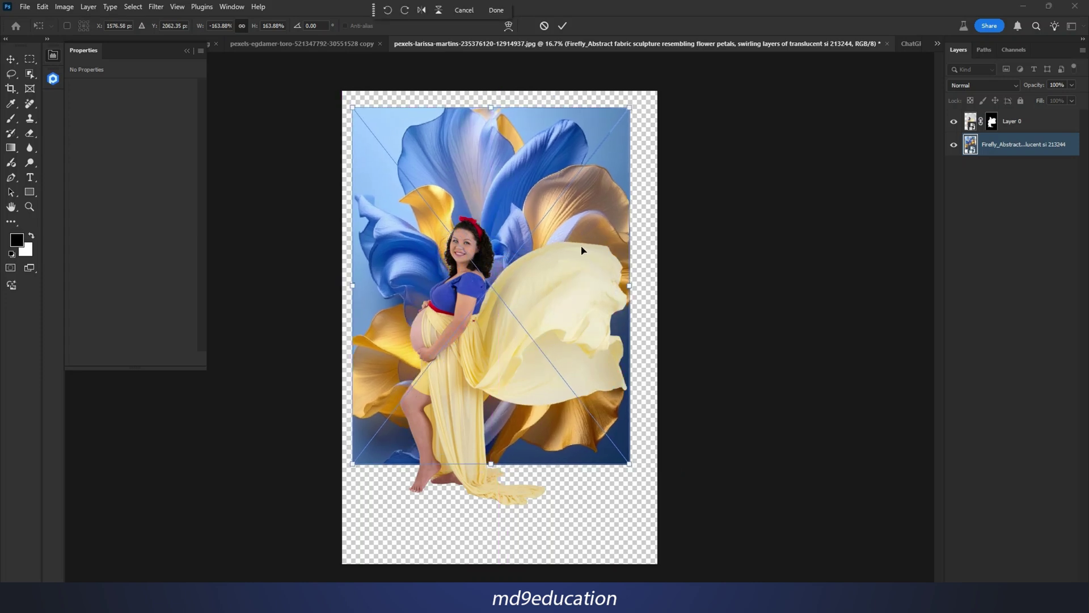
drag(595, 165, 594, 168)
key(Return)
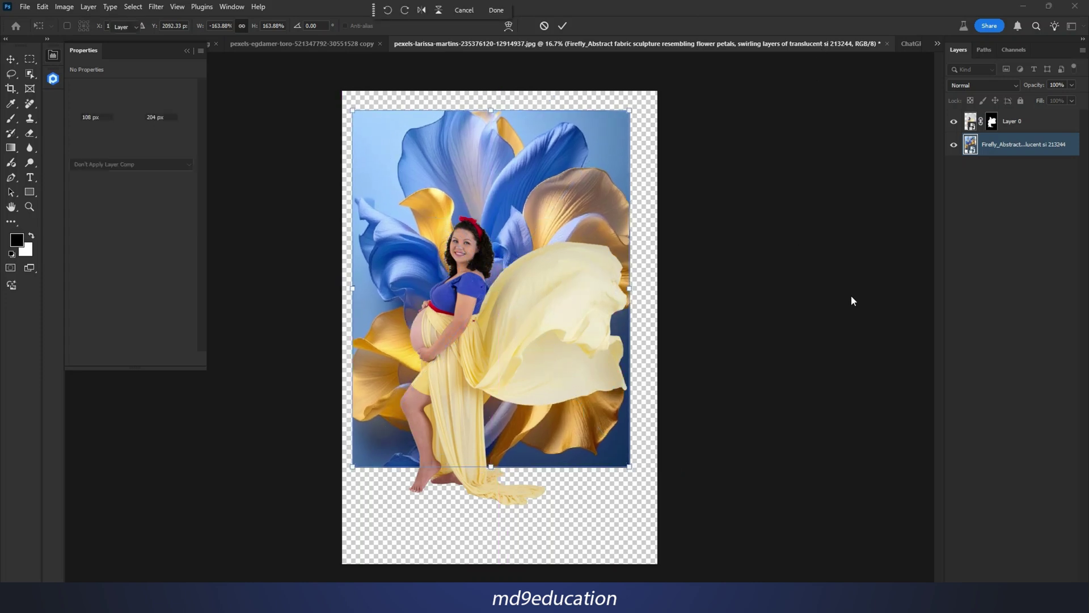
- Hide the woman's layer, load the flower layer's outline as a selection, and contract it by 1 pixel
click(972, 126)
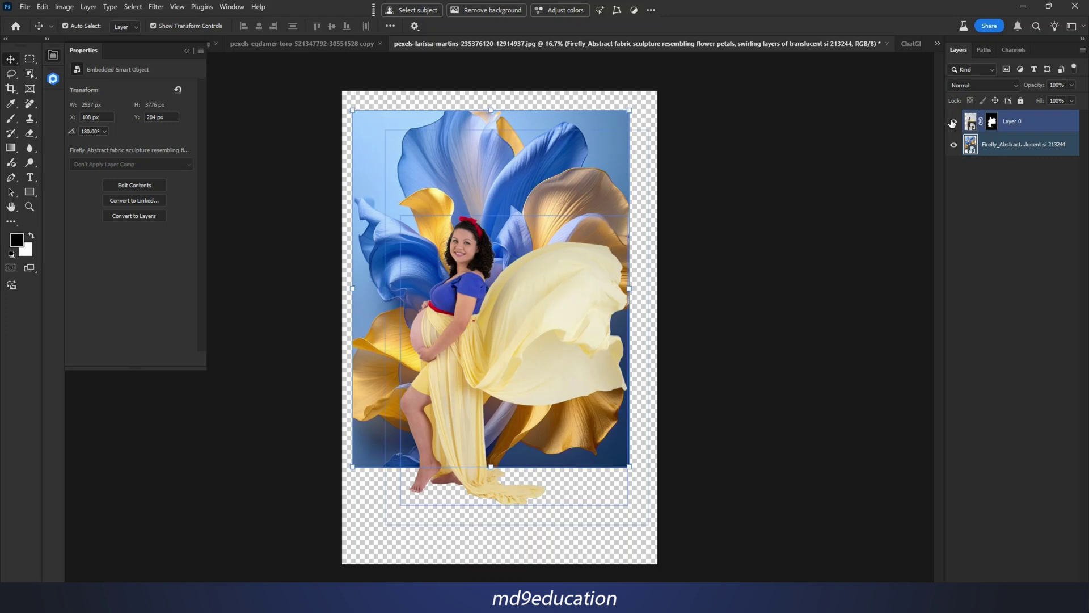
click(953, 122)
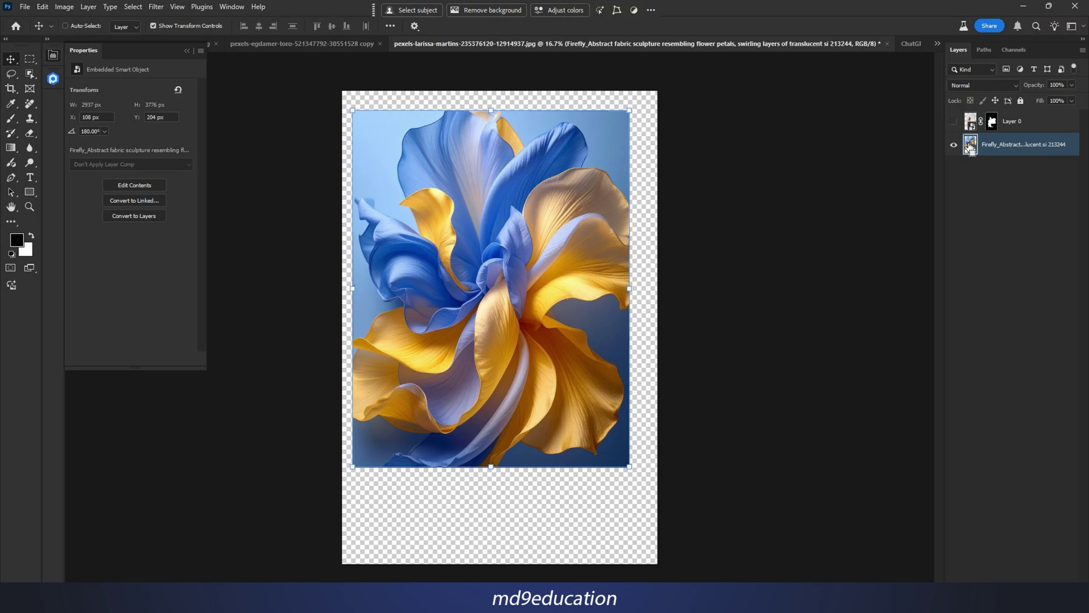
ctrl+click(972, 145)
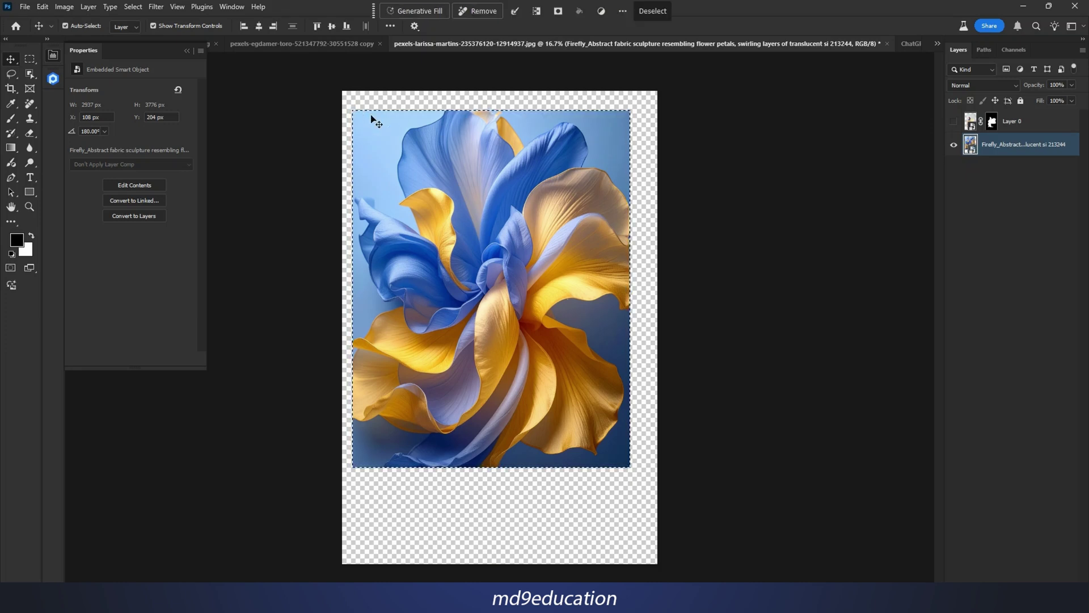
click(516, 12)
click(527, 70)
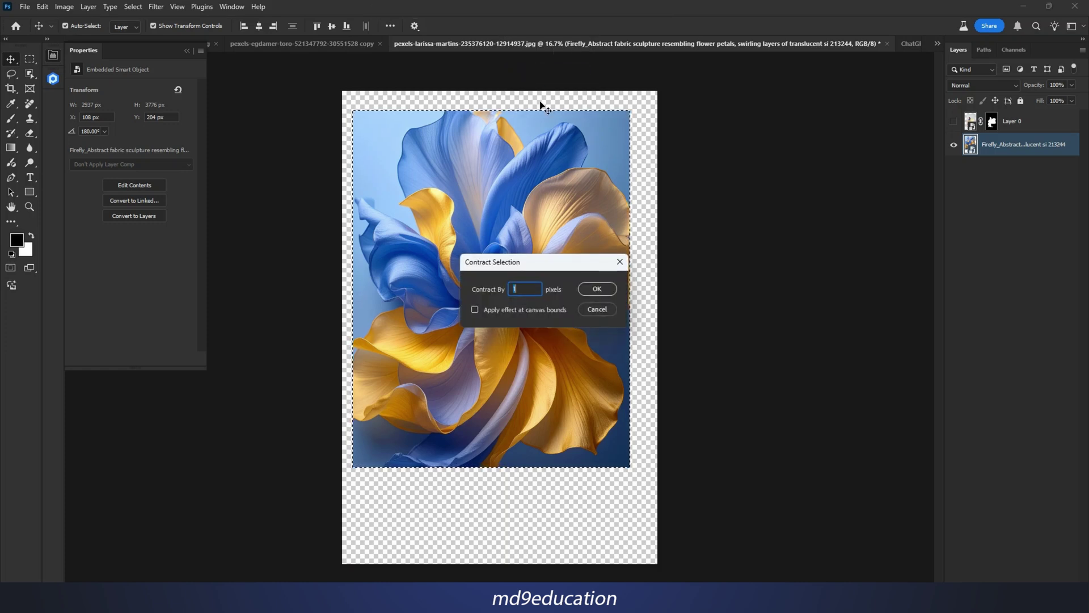
click(597, 291)
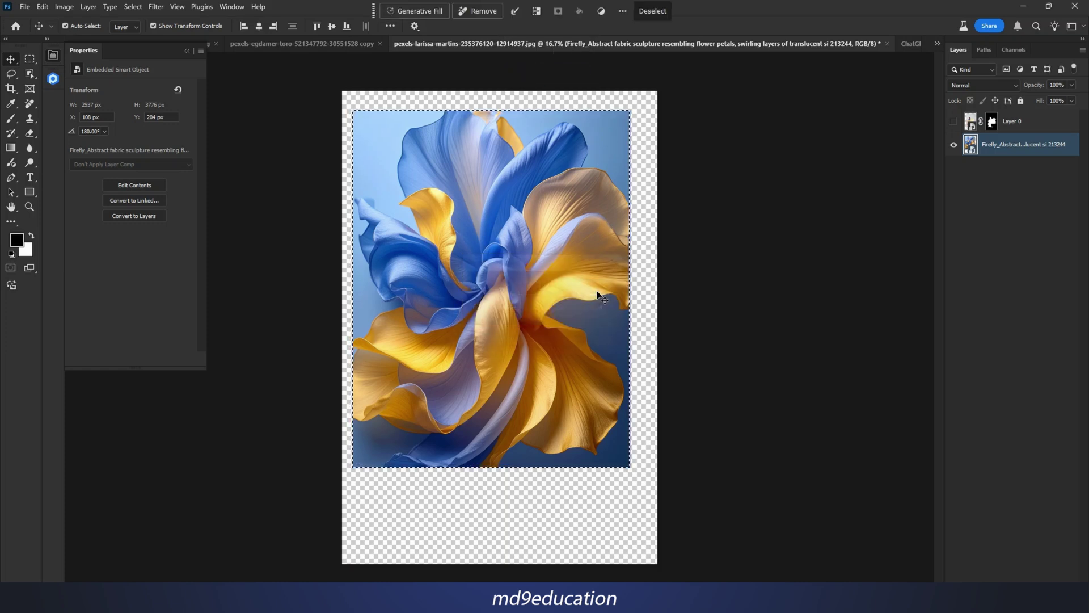
- Invert the selection, extend the flower background across the canvas with an unprompted Generative Fill, and check its variations
click(536, 12)
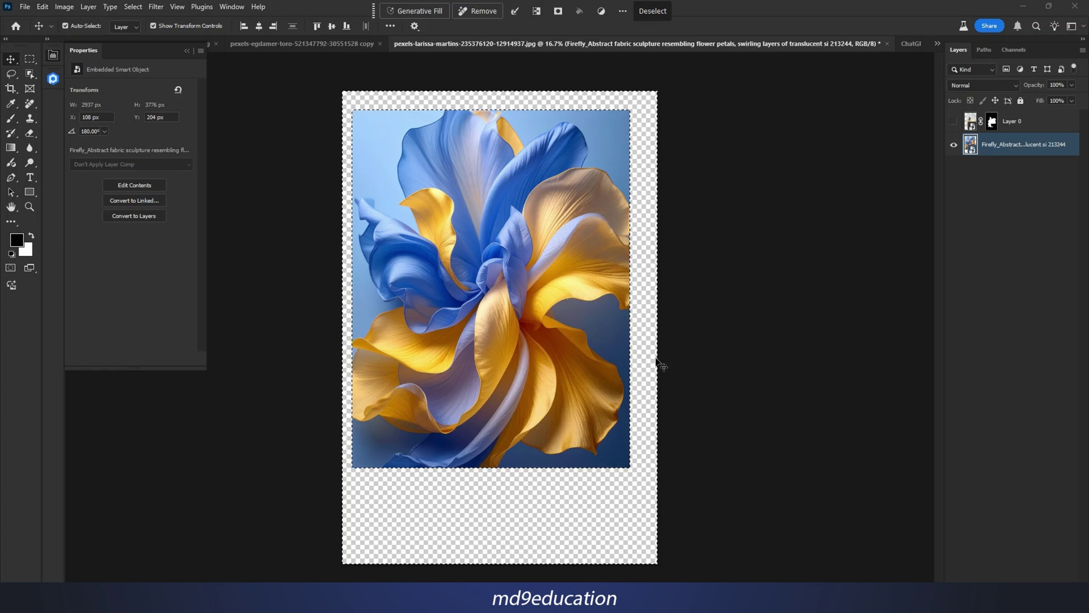
click(423, 11)
click(652, 13)
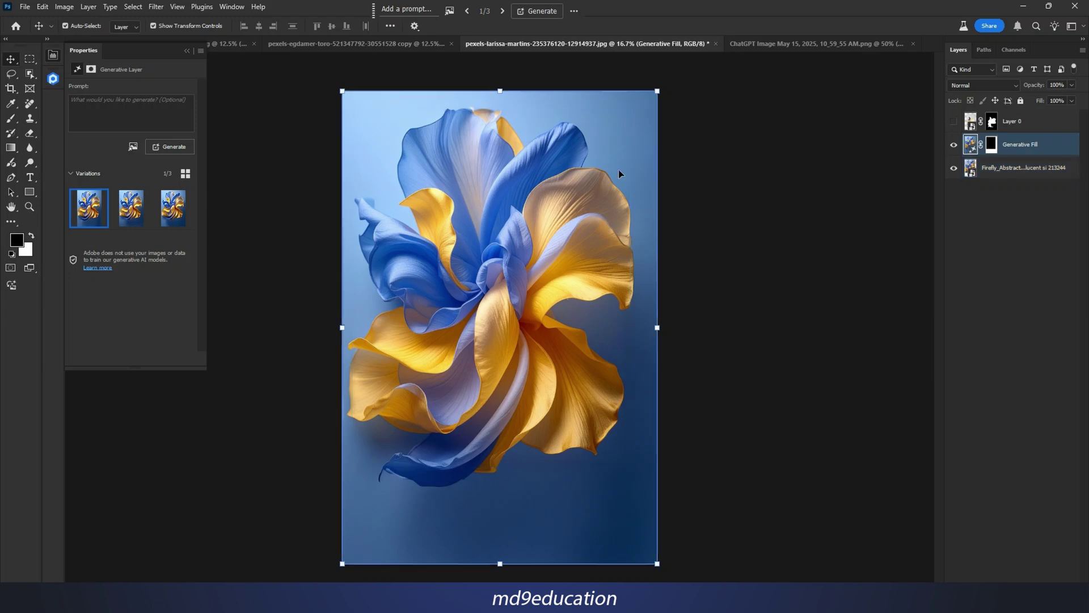
click(503, 12)
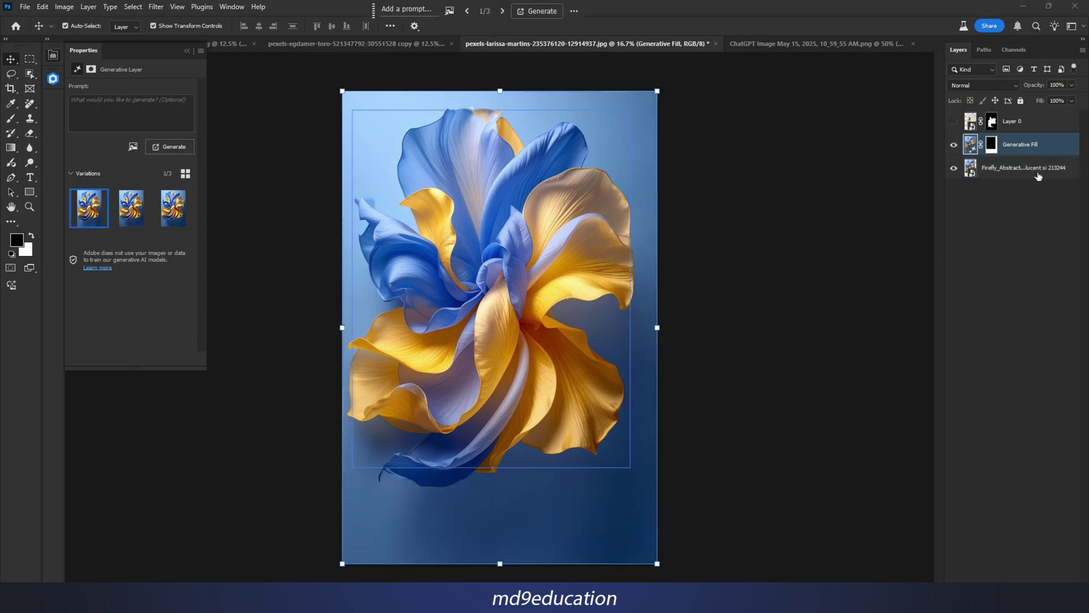
- Merge the Generative Fill and Firefly flower layers into one layer and show the woman's layer
shift+click(1037, 171)
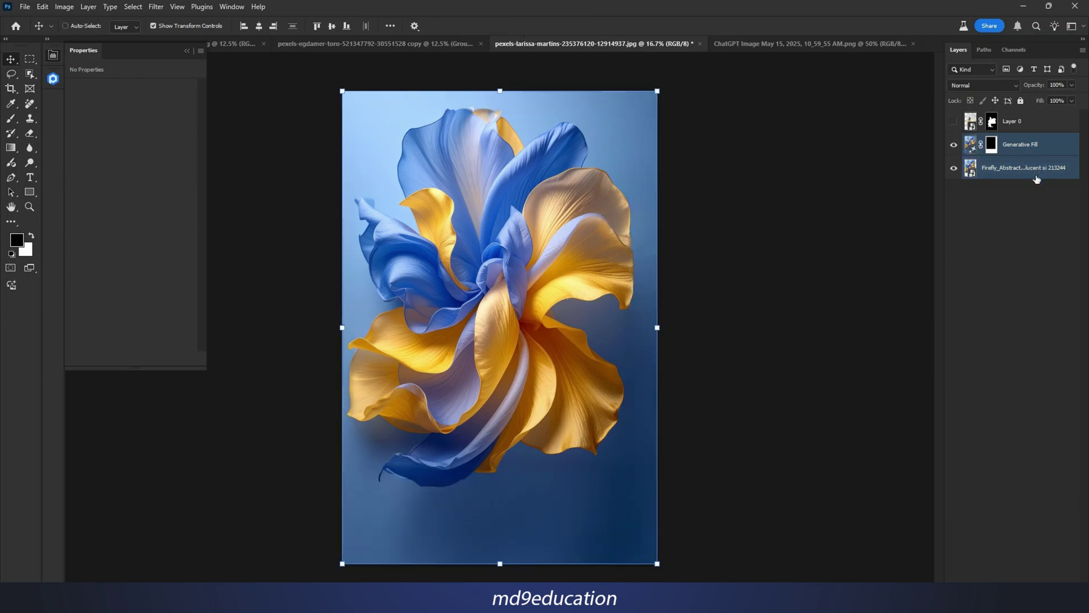
key(ctrl+e)
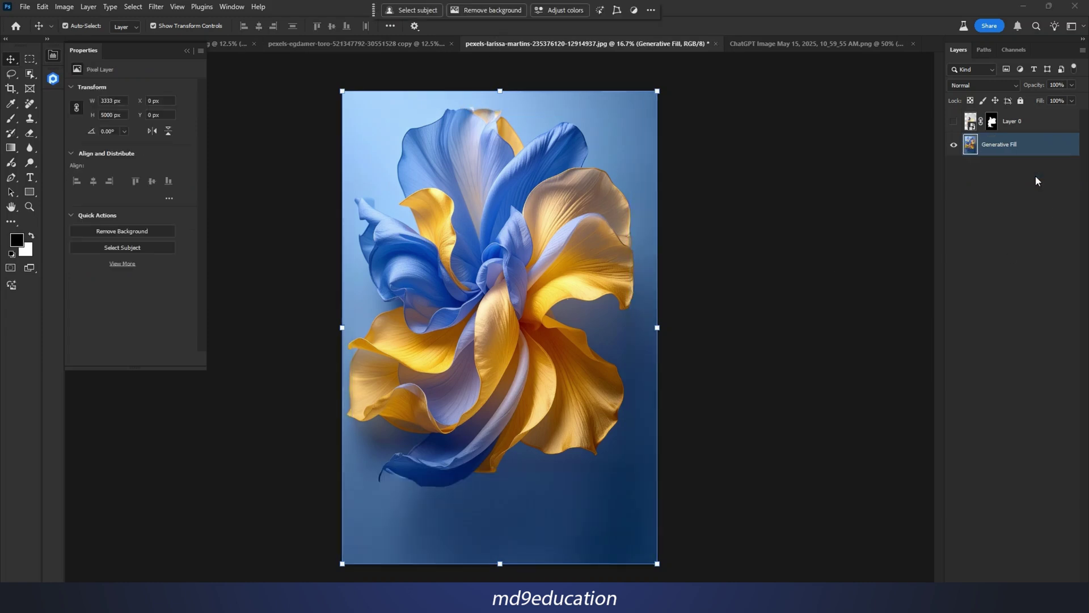
click(954, 123)
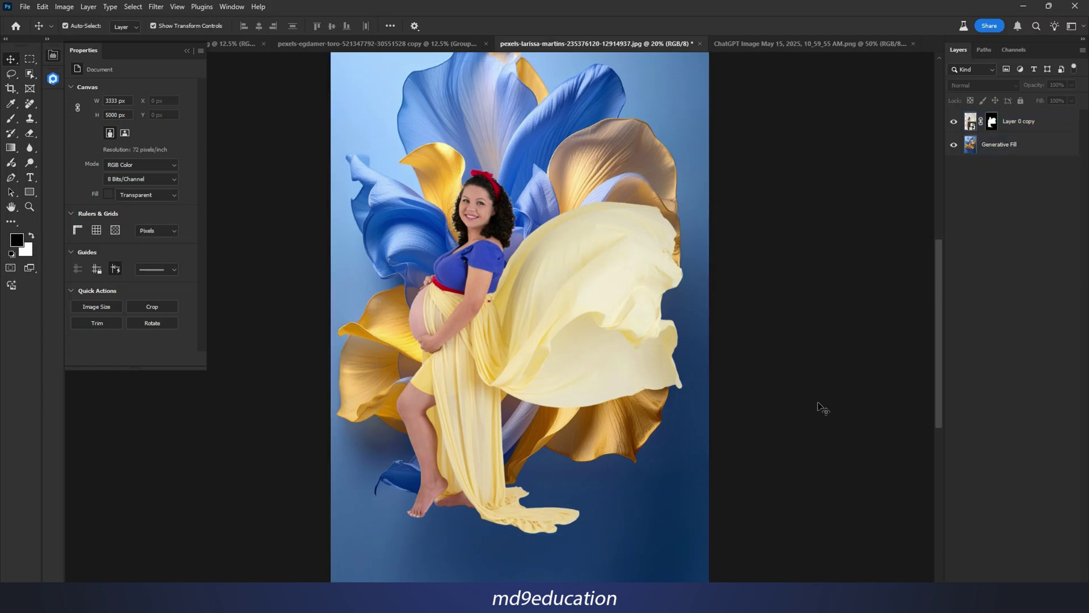
- Add a Hue/Saturation adjustment above the flower layer, setting the yellows' saturation to -32 and the reds' hue to -8
click(998, 144)
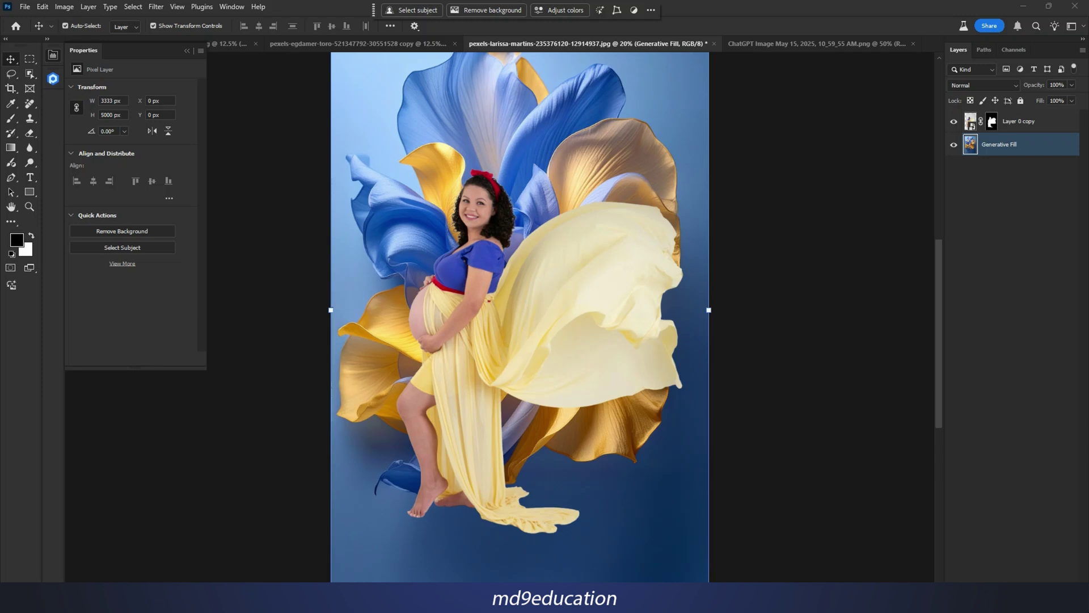
click(1014, 606)
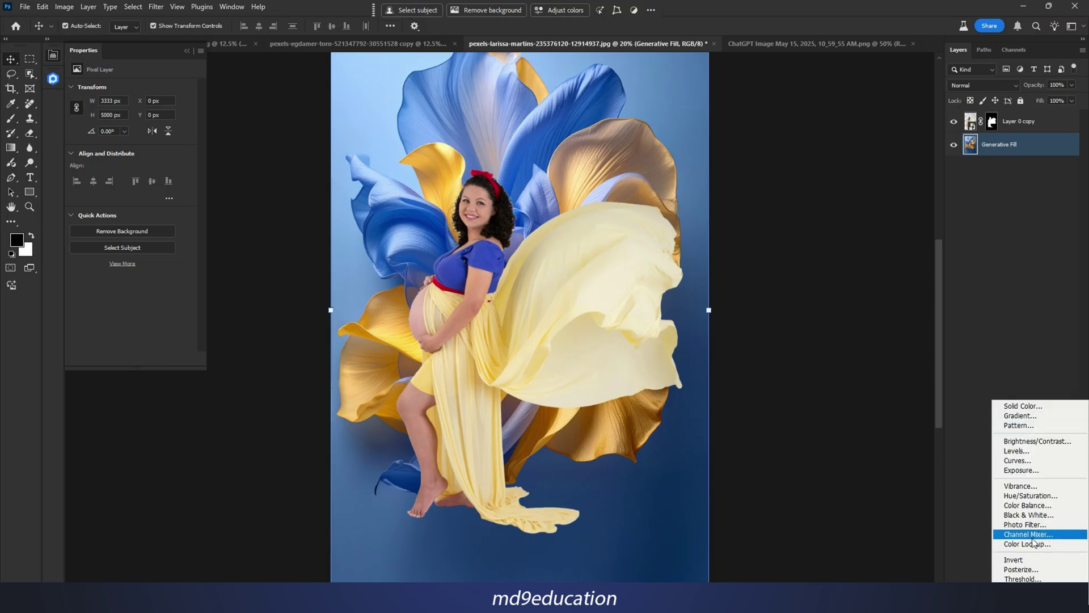
click(1046, 496)
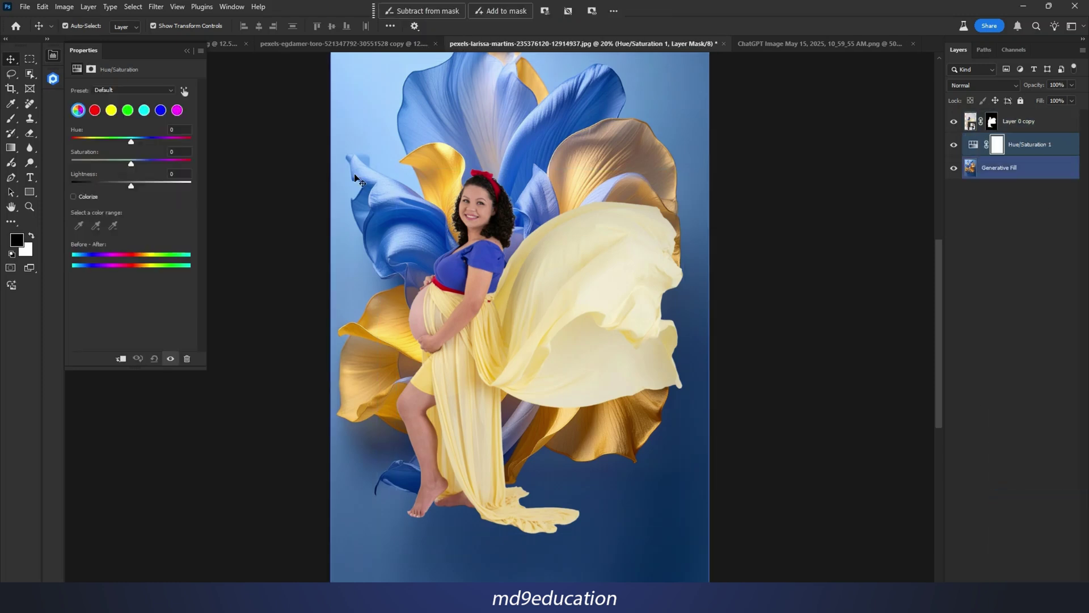
mouse_move(130, 164)
mouse_down()
mouse_move(93, 163)
mouse_move(132, 163)
mouse_move(147, 187)
mouse_move(128, 189)
mouse_move(114, 165)
mouse_move(100, 165)
mouse_move(150, 166)
mouse_move(112, 169)
mouse_up()
click(111, 111)
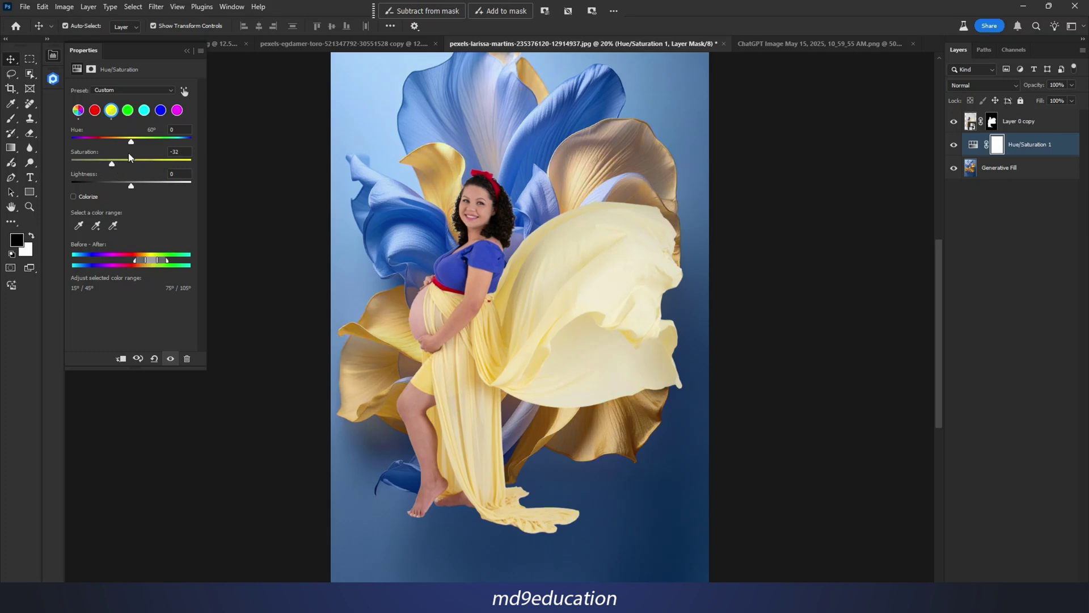
drag(132, 141, 127, 147)
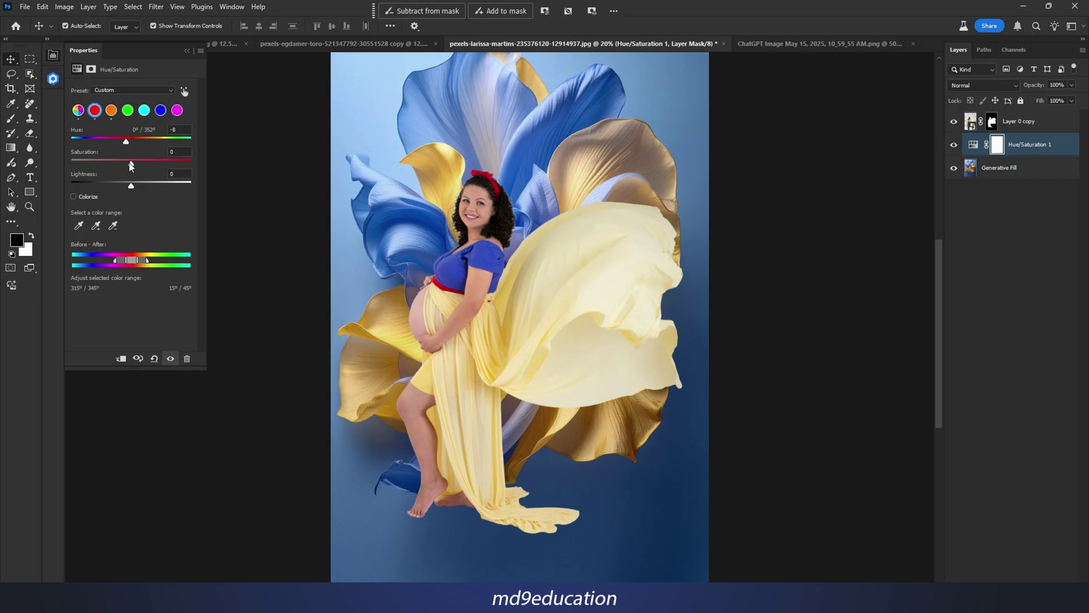
- Duplicate the woman's masked layer and select the lower of the two copies
click(971, 121)
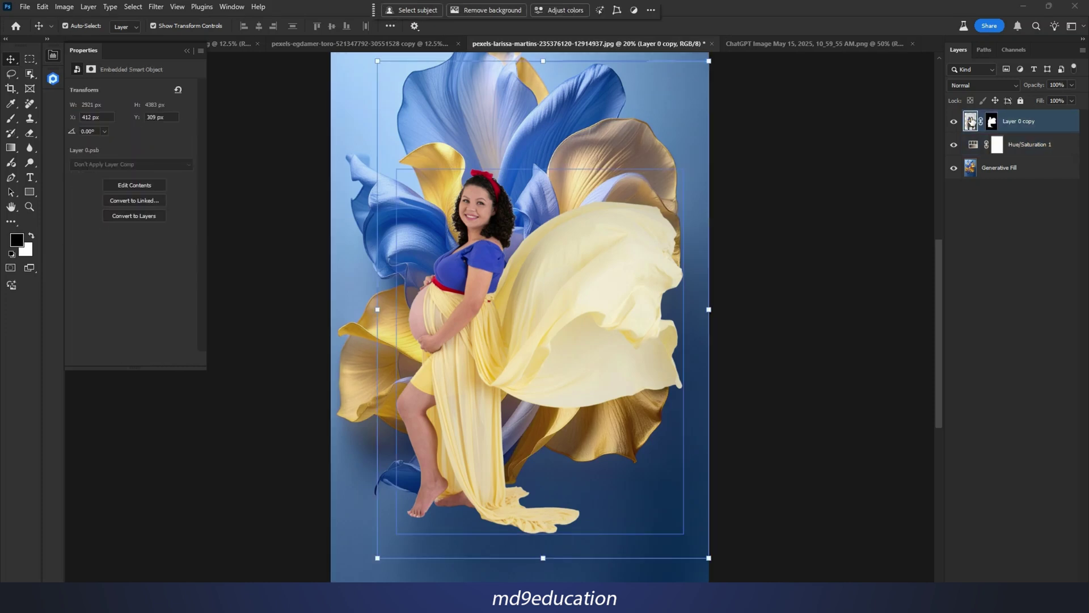
key(ctrl+j)
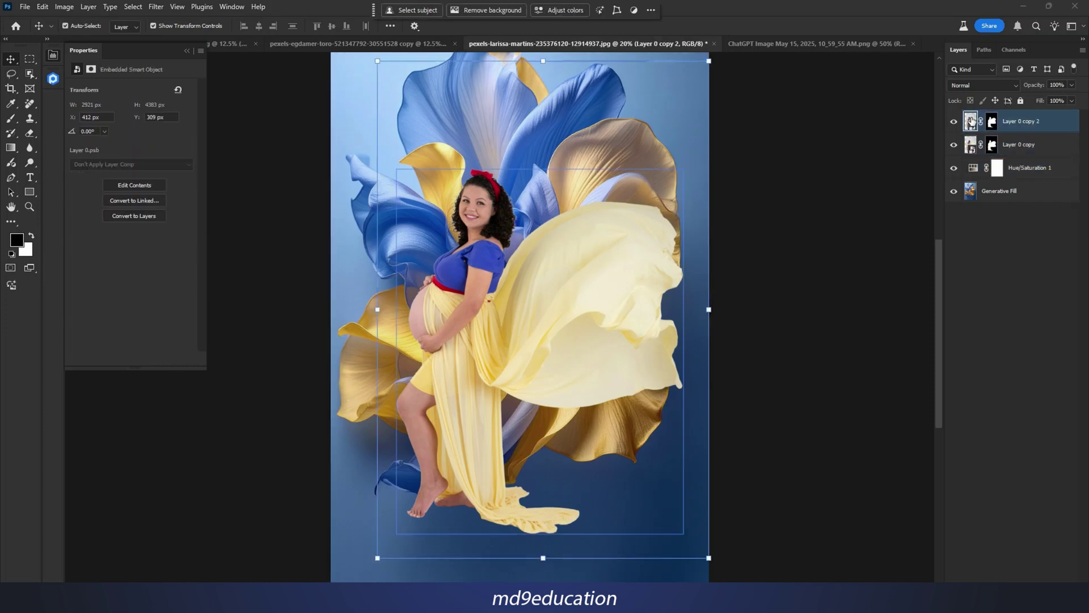
click(973, 144)
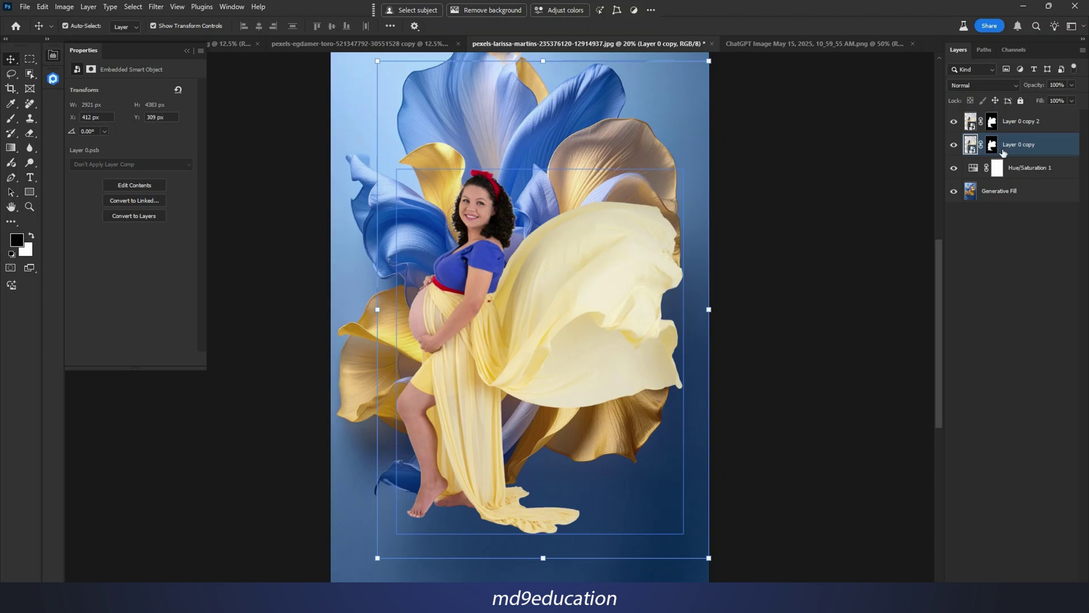
click(999, 178)
click(65, 7)
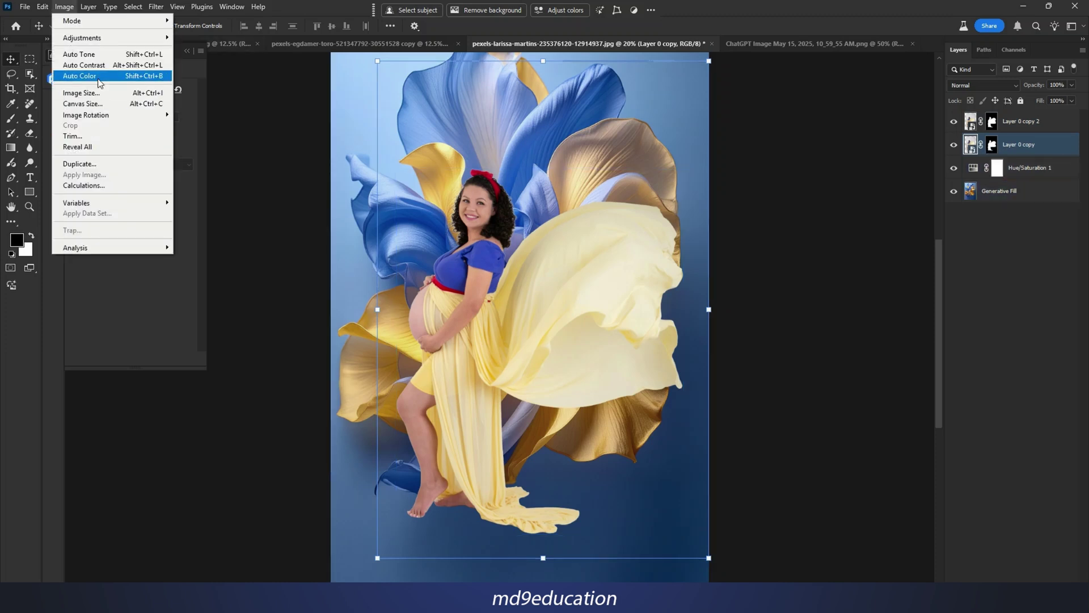
mouse_move(111, 41)
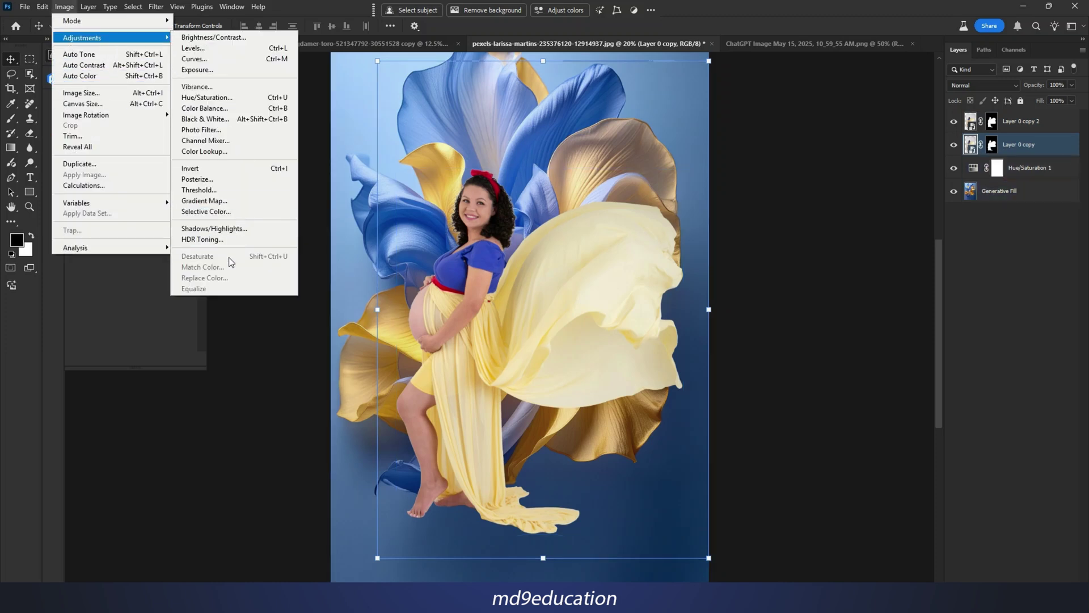
click(992, 162)
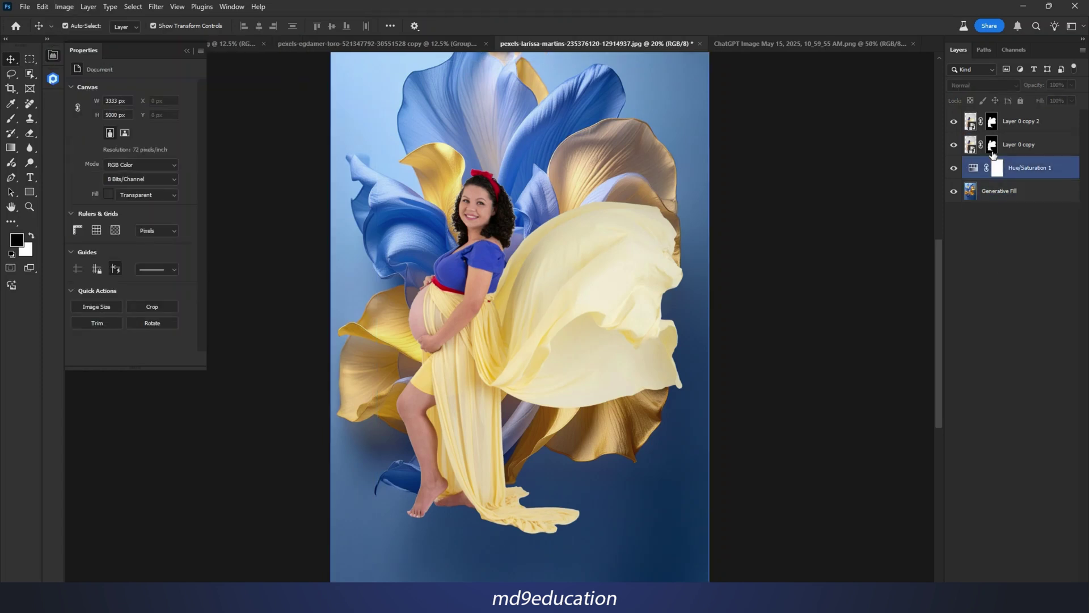
- Delete the layer mask from the lower copy of the woman's layer and rasterize that copy
click(993, 150)
right_click(993, 150)
click(998, 163)
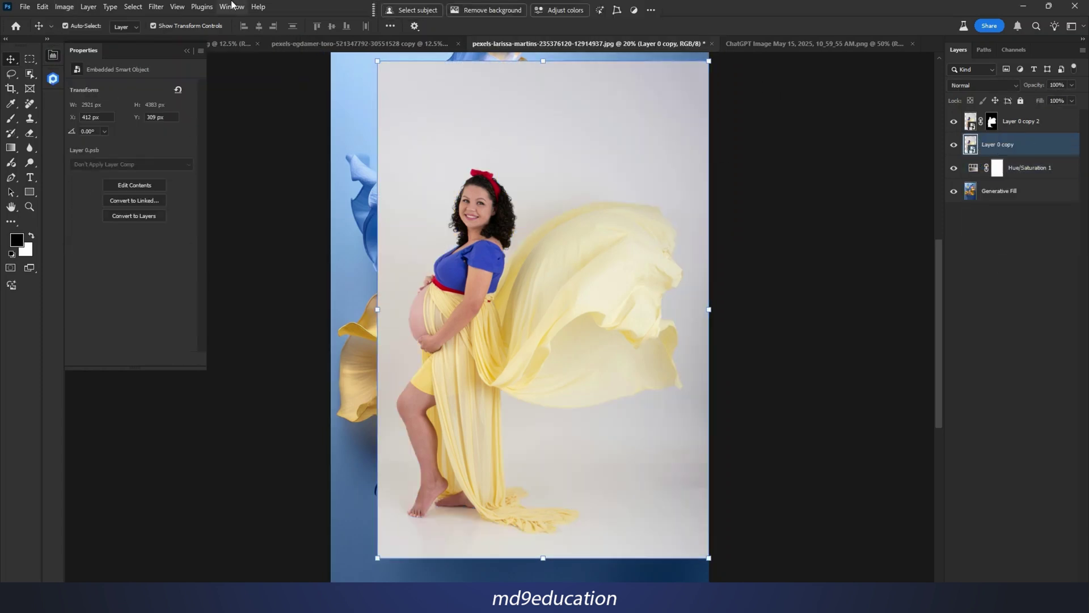
right_click(998, 145)
click(1004, 491)
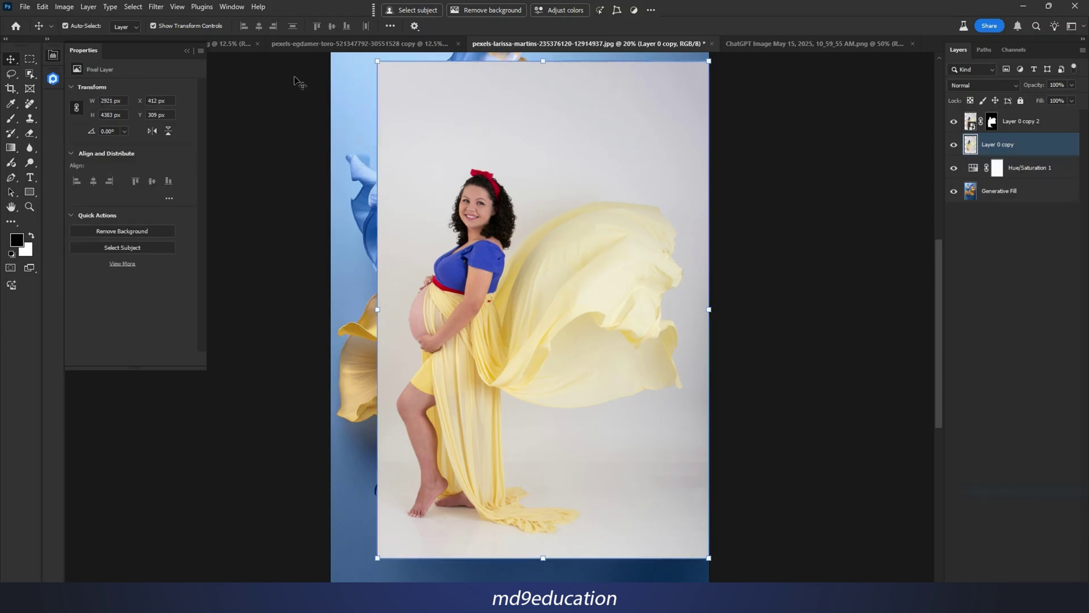
- Desaturate the lower copy of the woman's photo and show the masked colour copy above it
click(64, 7)
mouse_move(102, 45)
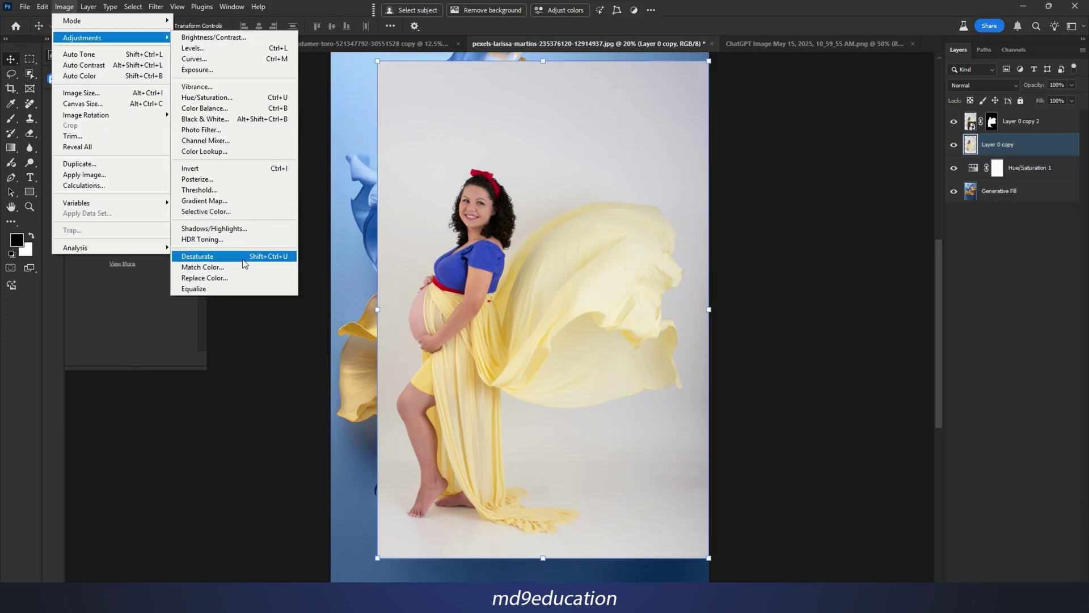
click(272, 256)
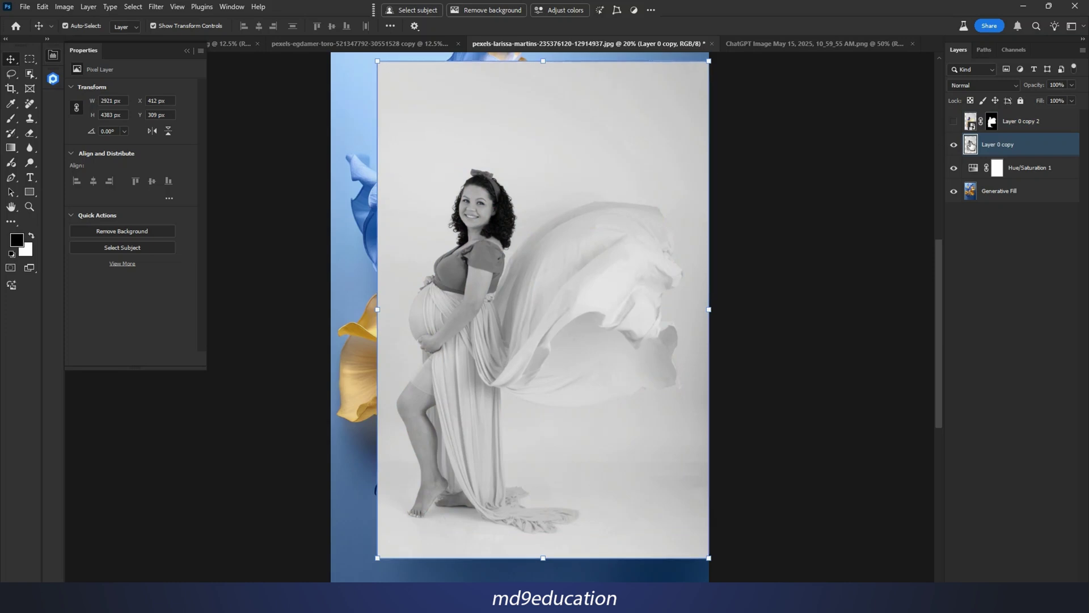
click(954, 121)
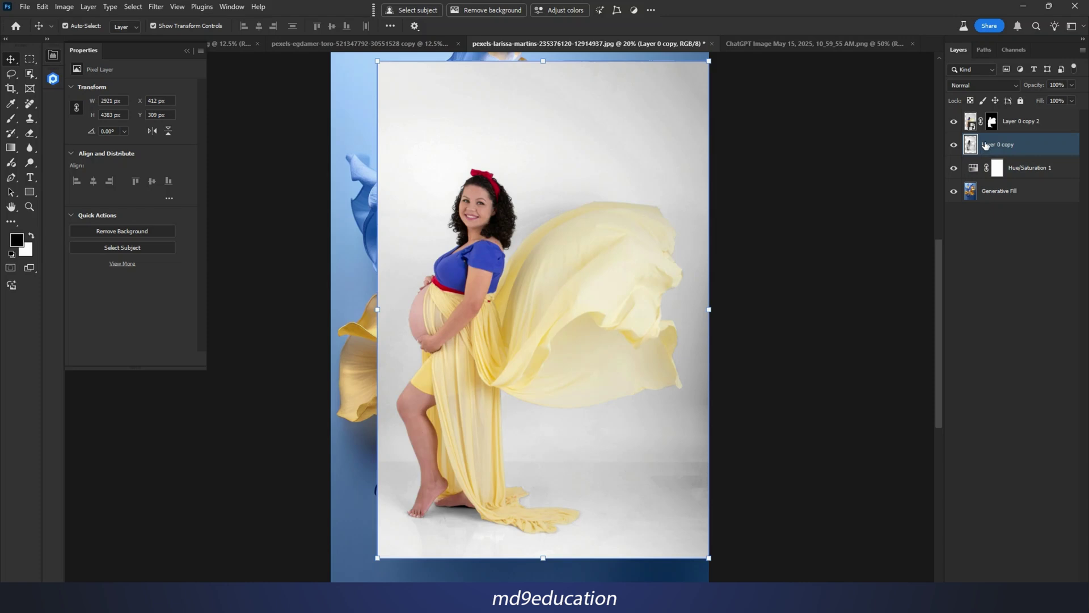
- Set the desaturated layer's blend mode to Overlay and hide it with a black layer mask
click(983, 85)
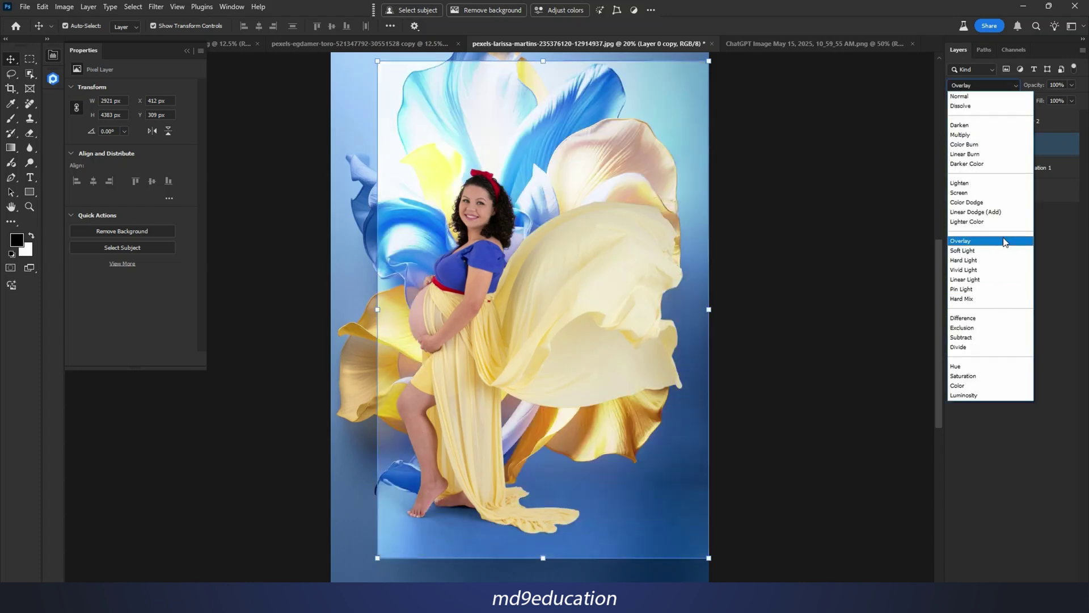
click(1004, 242)
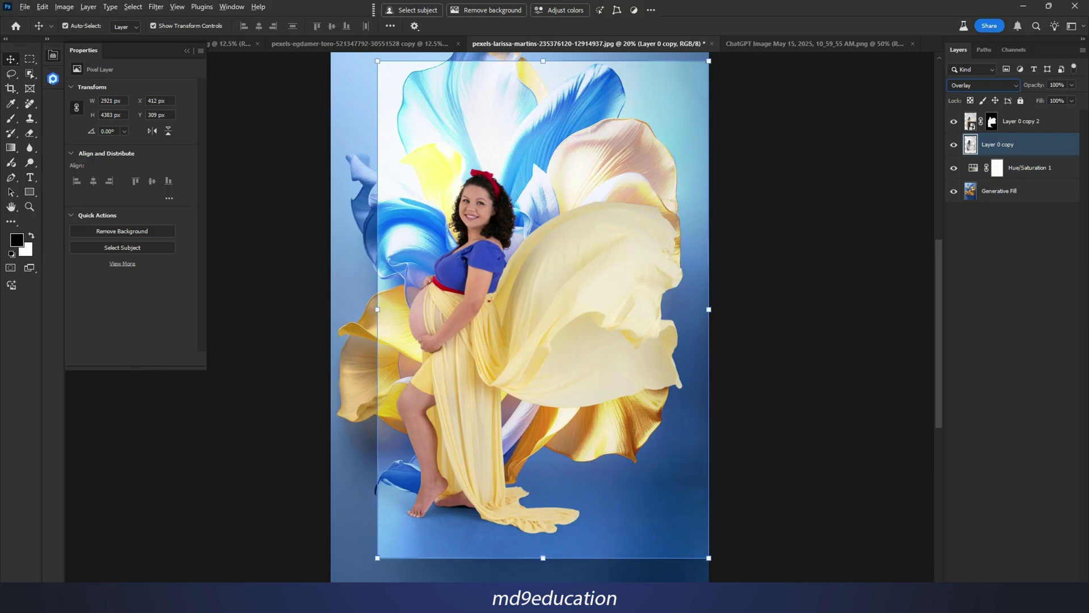
alt+click(1002, 602)
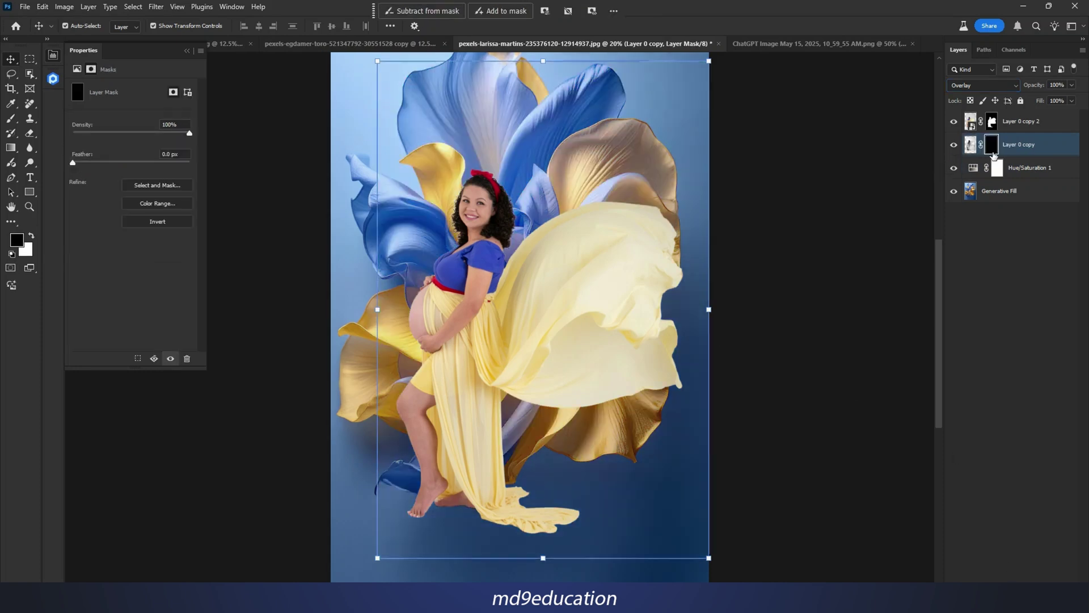
- Paint white on the Overlay layer's mask around the feet and lower dress, and paint its hard outer edges out in black
click(11, 119)
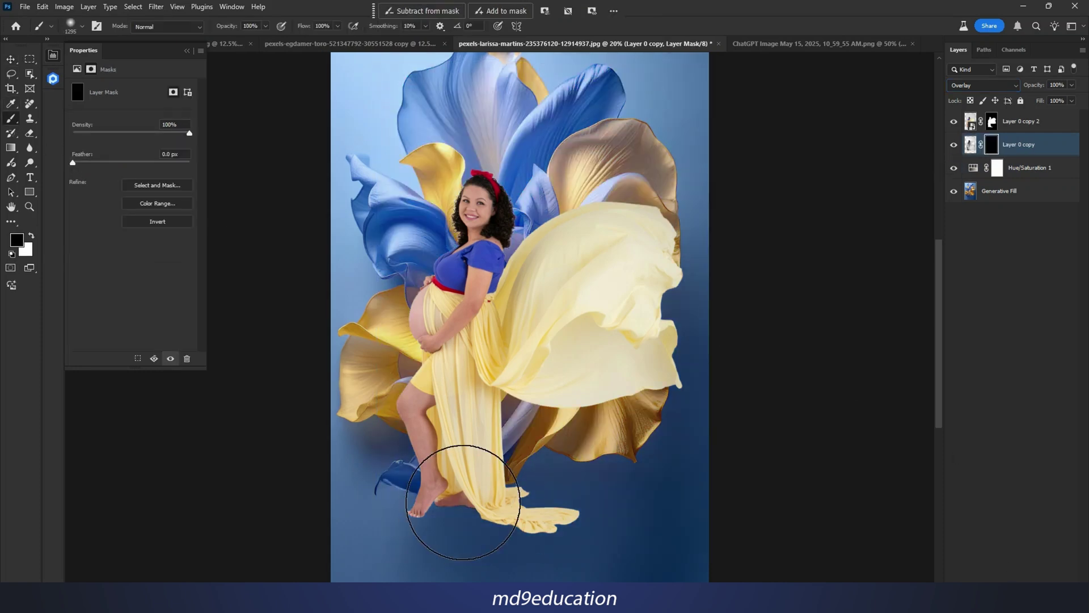
drag(451, 500, 476, 497)
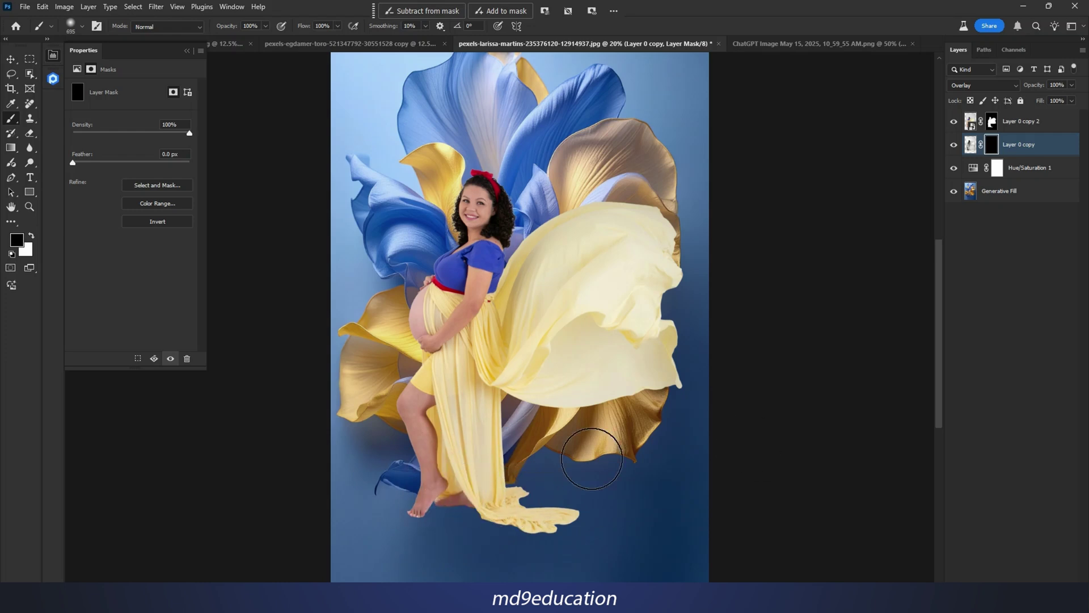
click(31, 235)
drag(448, 501, 745, 511)
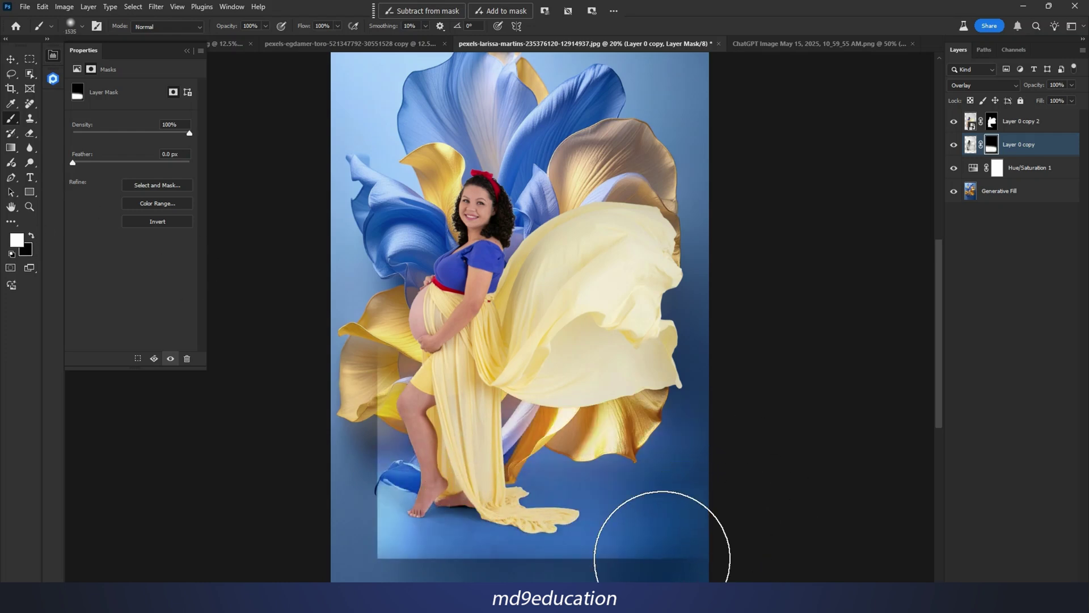
key(x)
scroll(670, 548, down, 3)
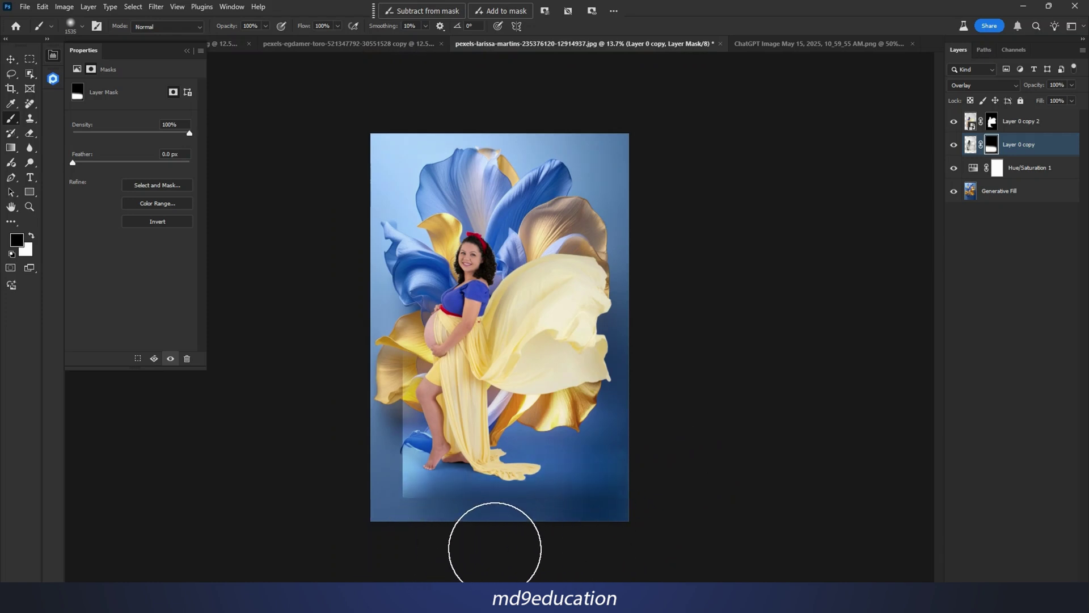
scroll(450, 505, down, 2)
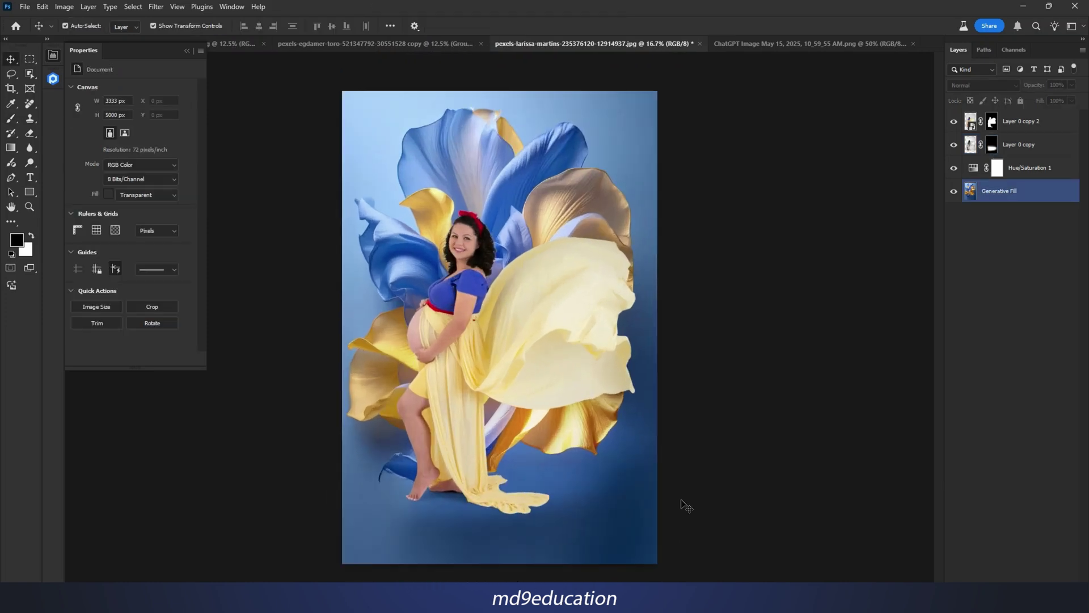
click(590, 508)
click(467, 476)
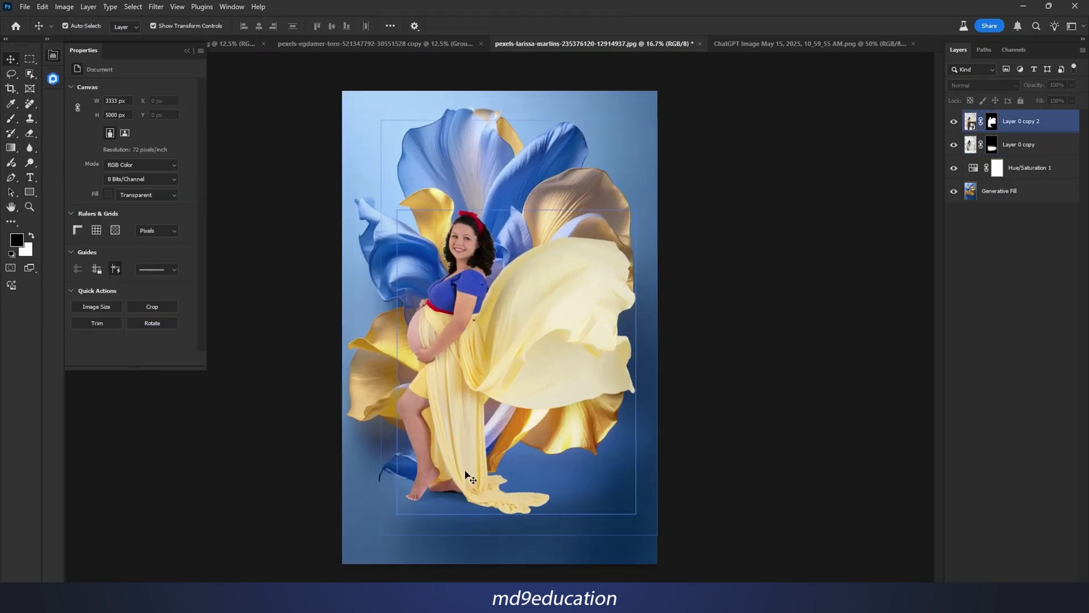
click(596, 474)
click(663, 455)
click(381, 513)
click(963, 454)
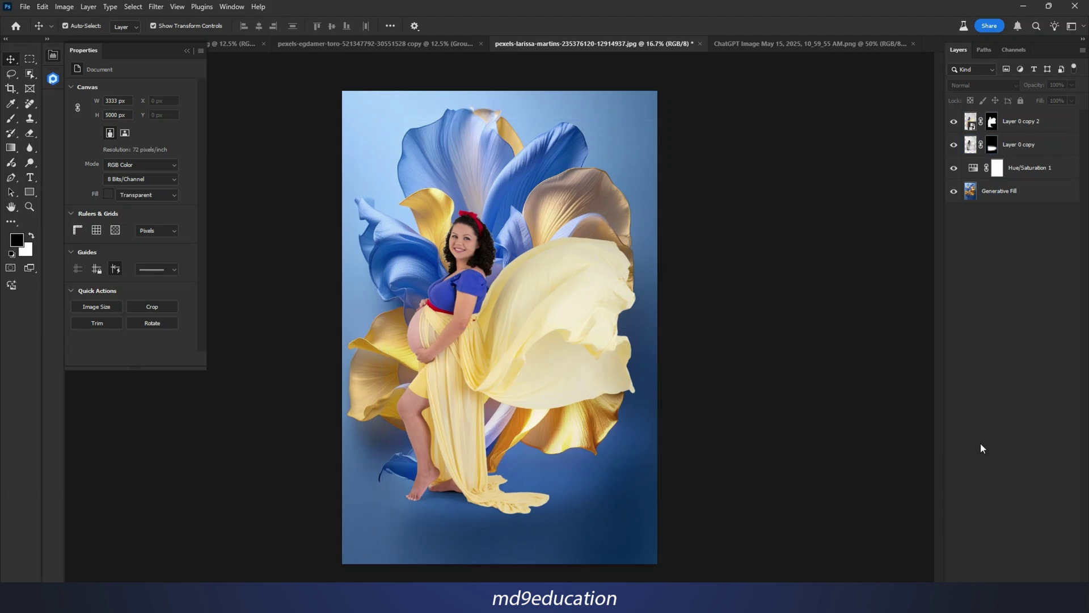
- Add a Curves adjustment directly above the flower background and pull the RGB curve down to darken it
click(1021, 121)
click(993, 192)
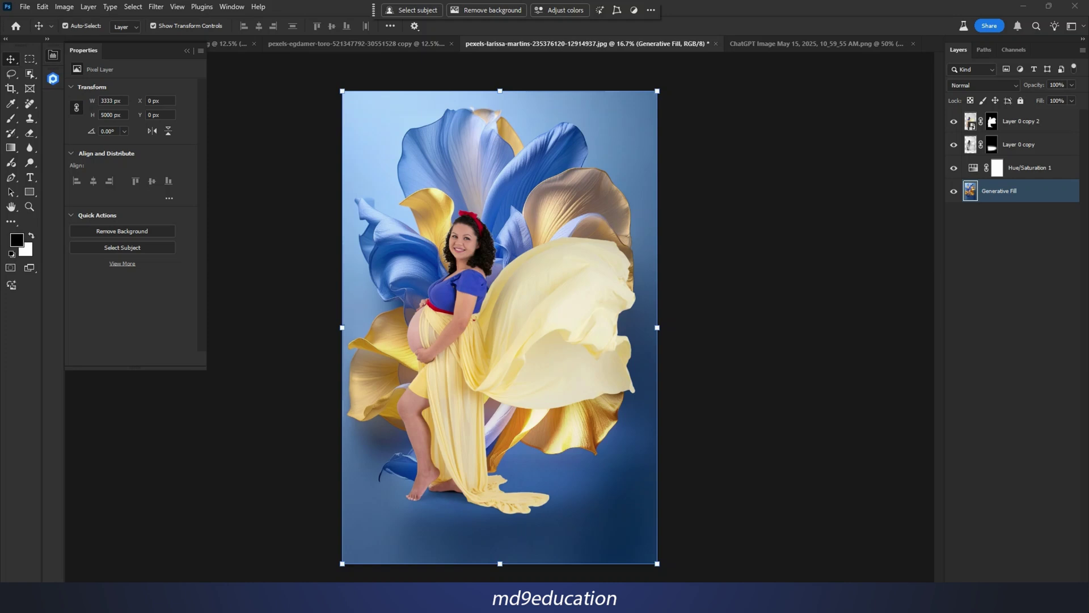
click(1016, 606)
click(1015, 457)
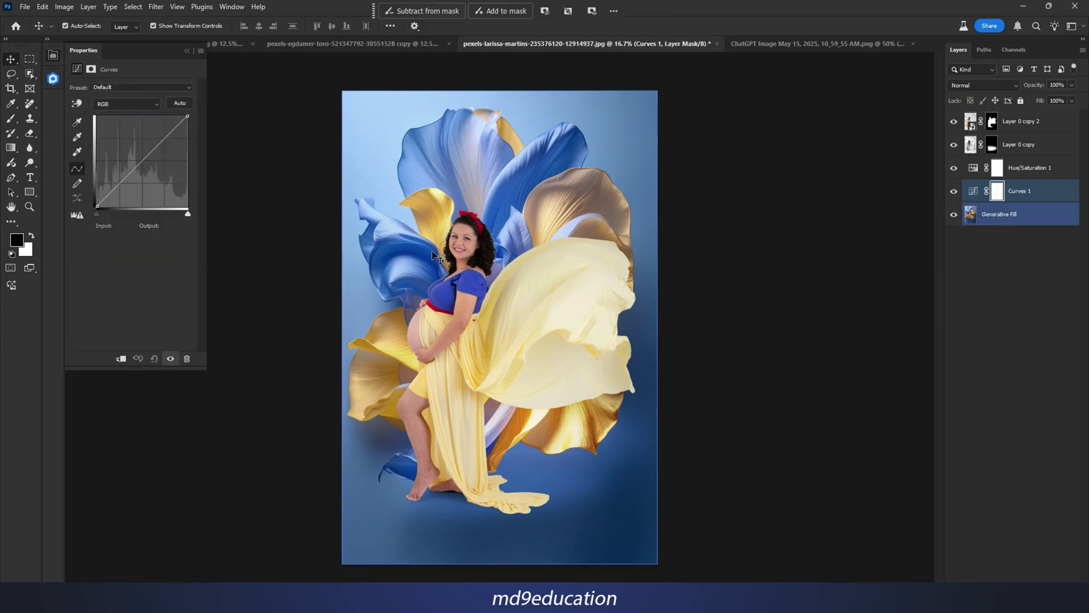
drag(142, 162, 117, 183)
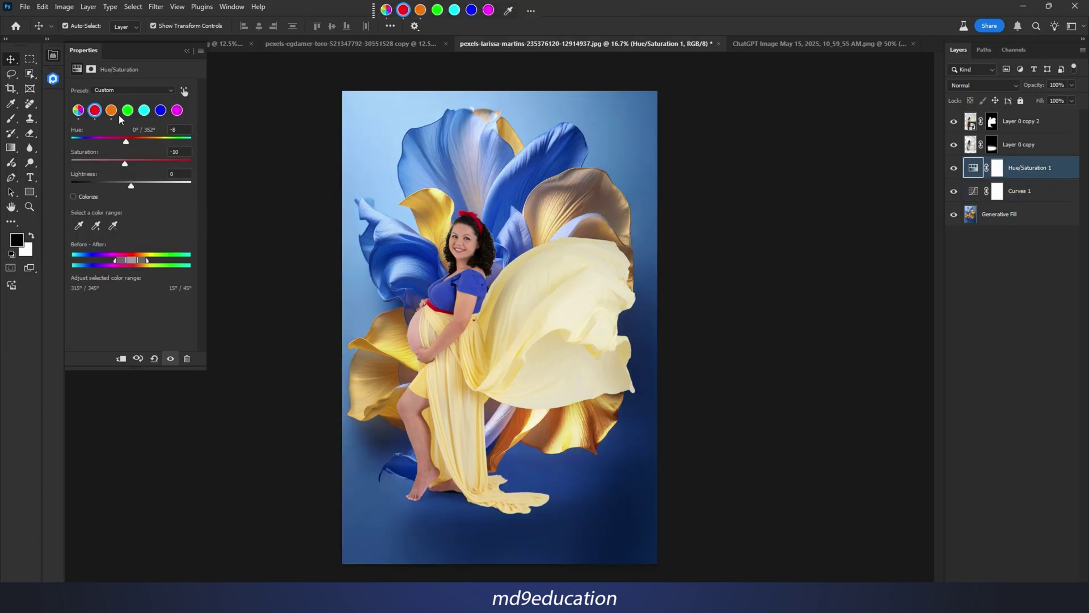
- On the masked colour copy of the woman, select her dress using people detection
click(538, 349)
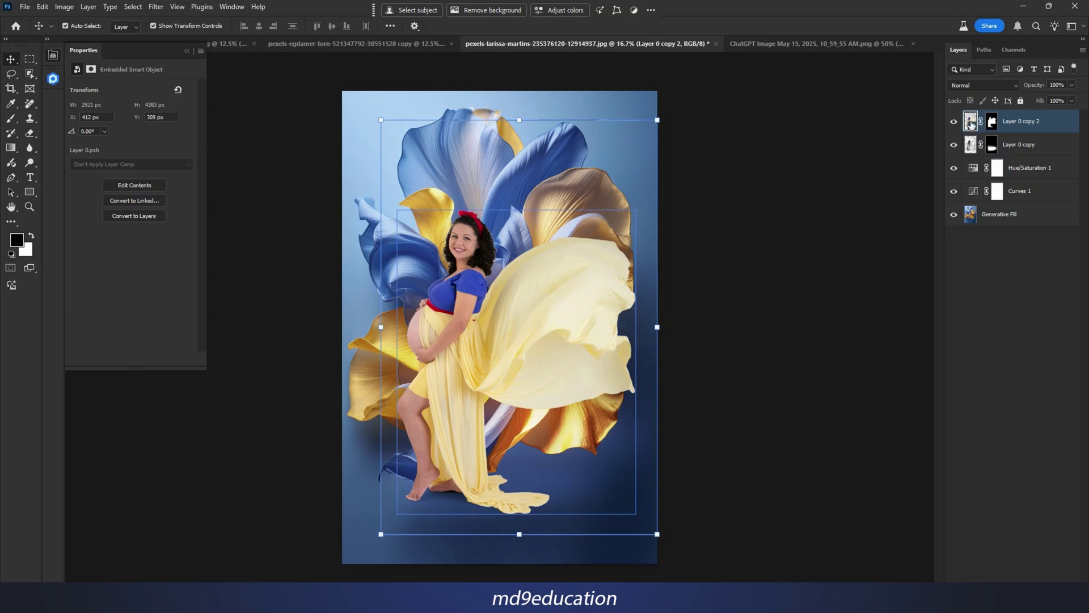
click(30, 76)
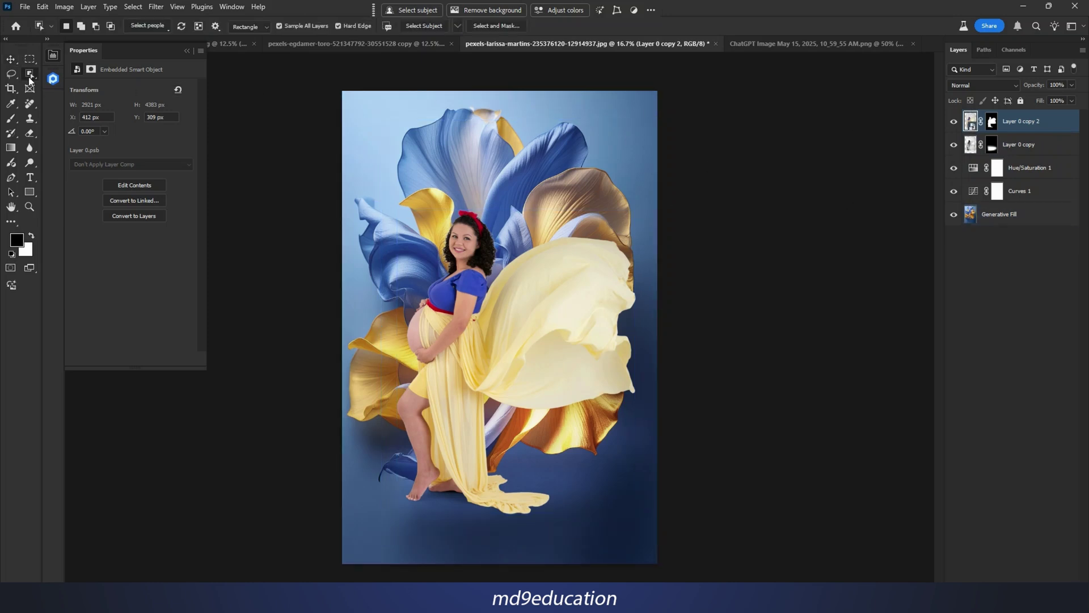
click(137, 24)
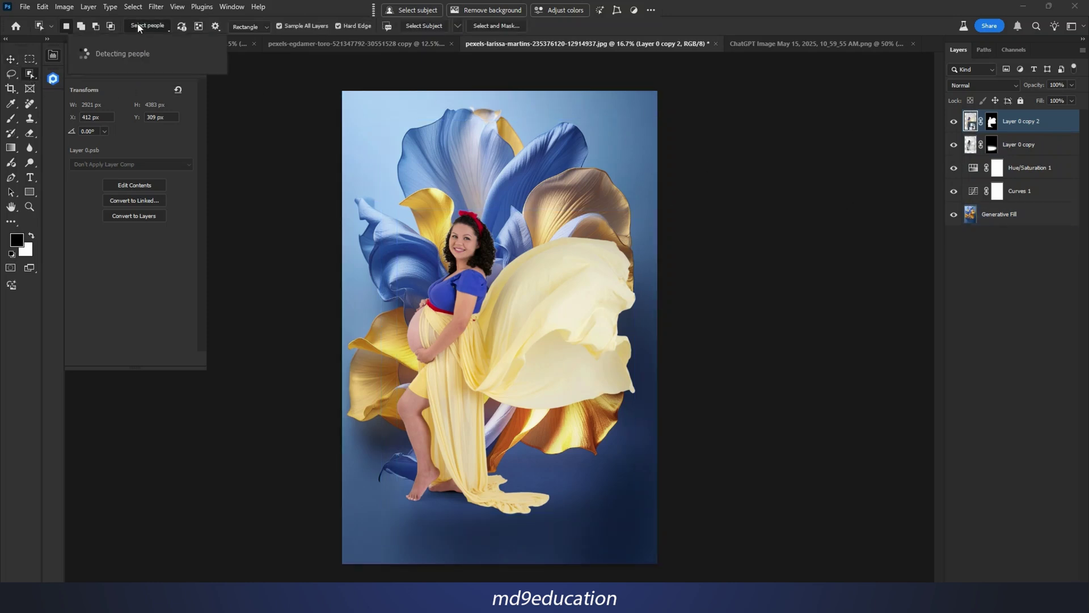
click(114, 54)
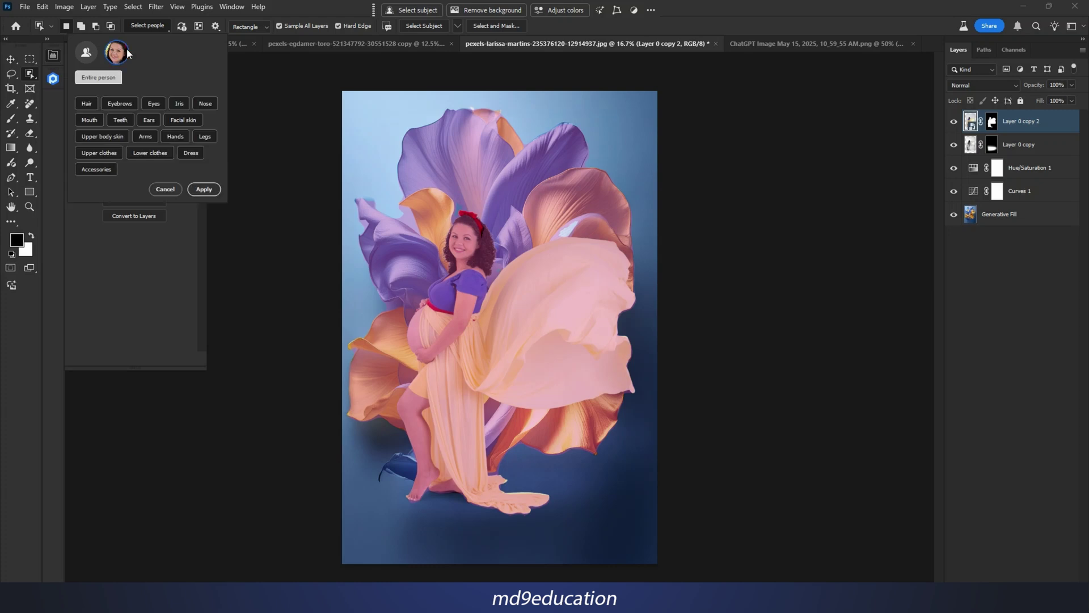
click(116, 53)
click(116, 54)
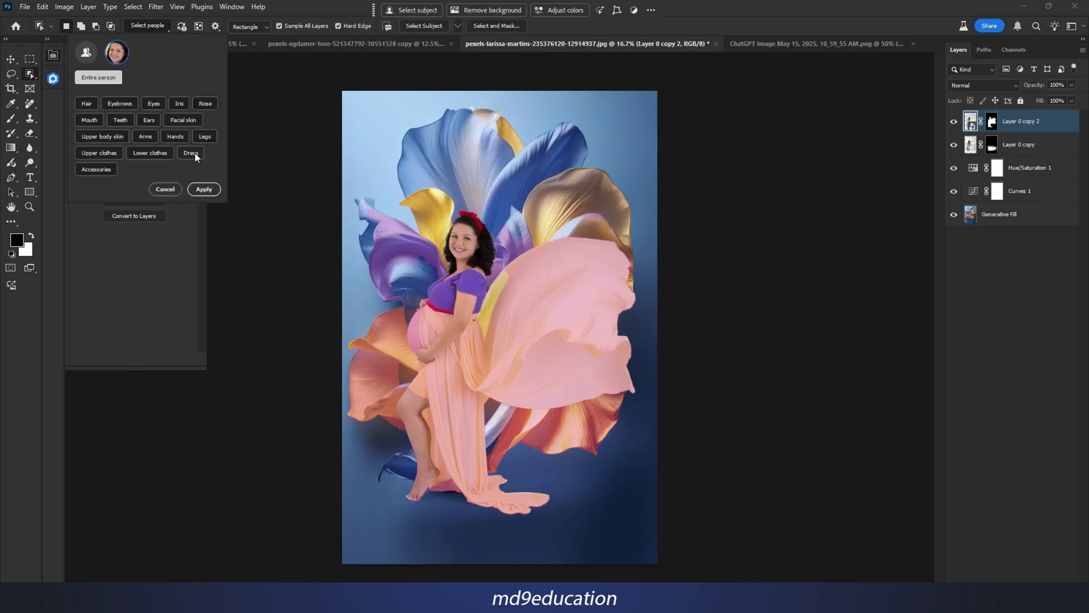
click(151, 154)
click(204, 189)
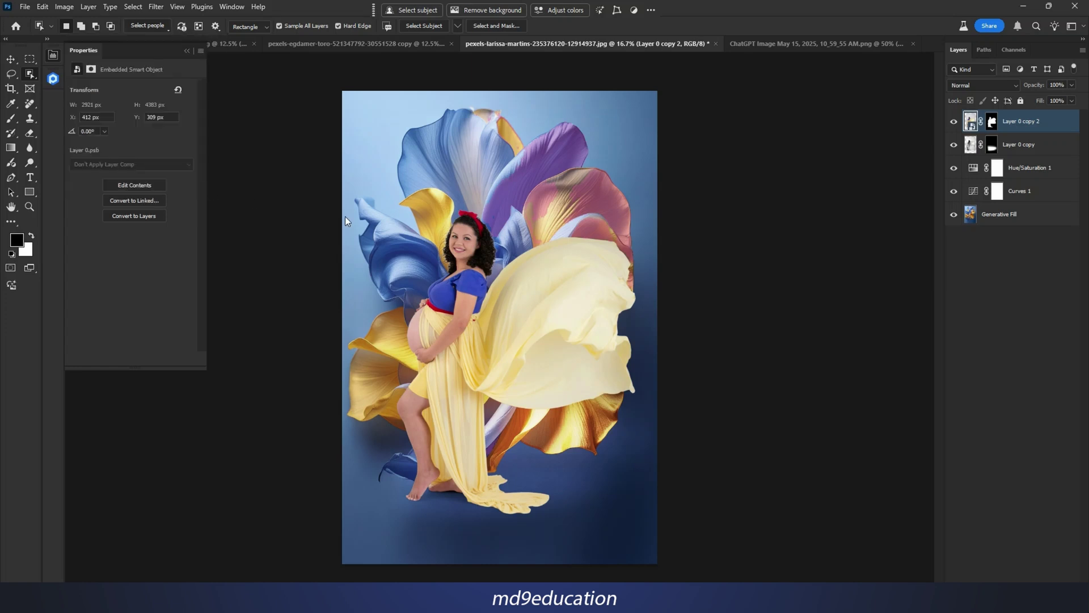
- Subtract the flower petals and blue top from the selection with the Lasso, leaving only the yellow skirt and flowing fabric
key(l)
scroll(406, 256, up, 5)
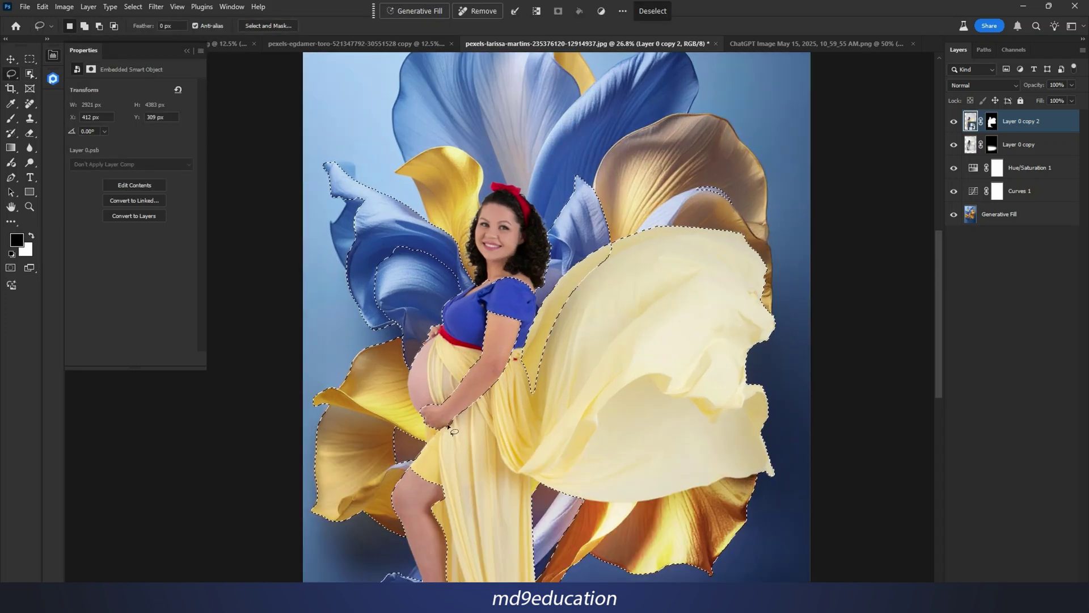
drag(384, 377, 418, 349)
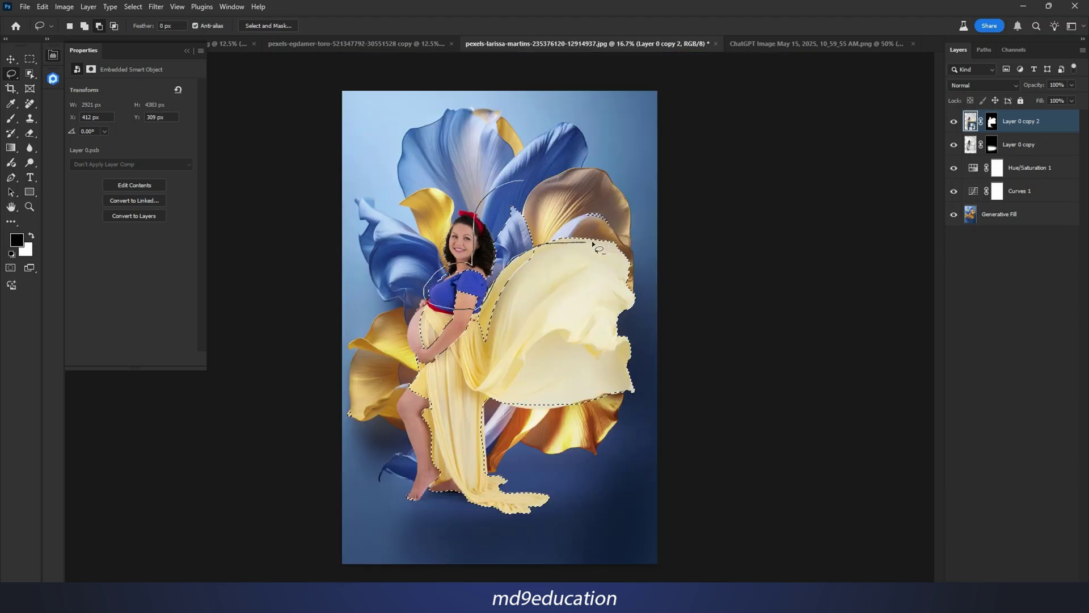
- Add a Hue/Saturation adjustment masked to the skirt and set Yellows to hue +2, saturation +63 and lightness -27
click(1015, 606)
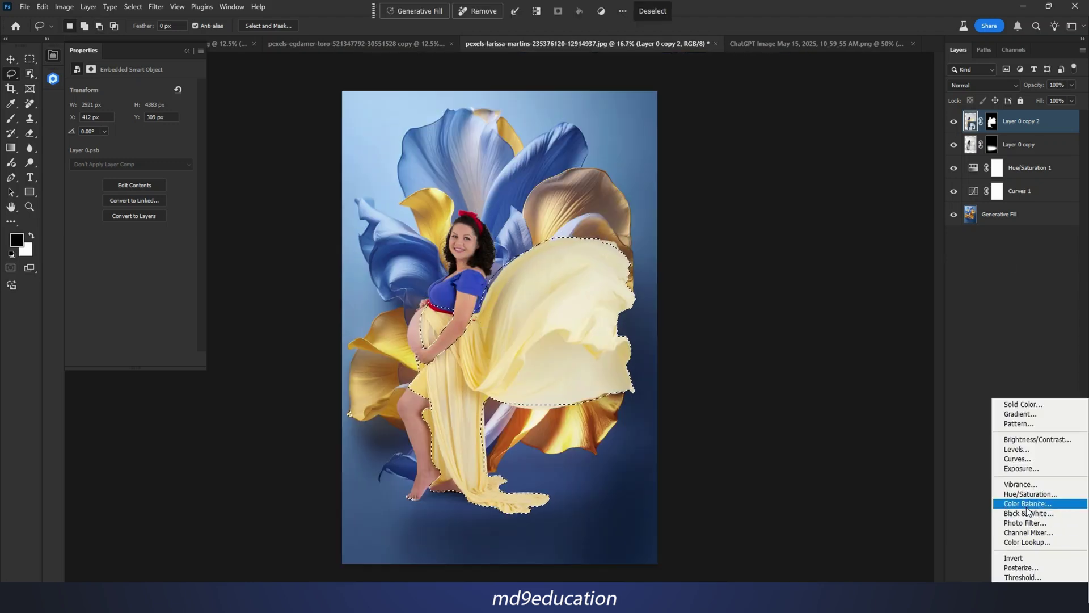
click(1030, 494)
click(111, 111)
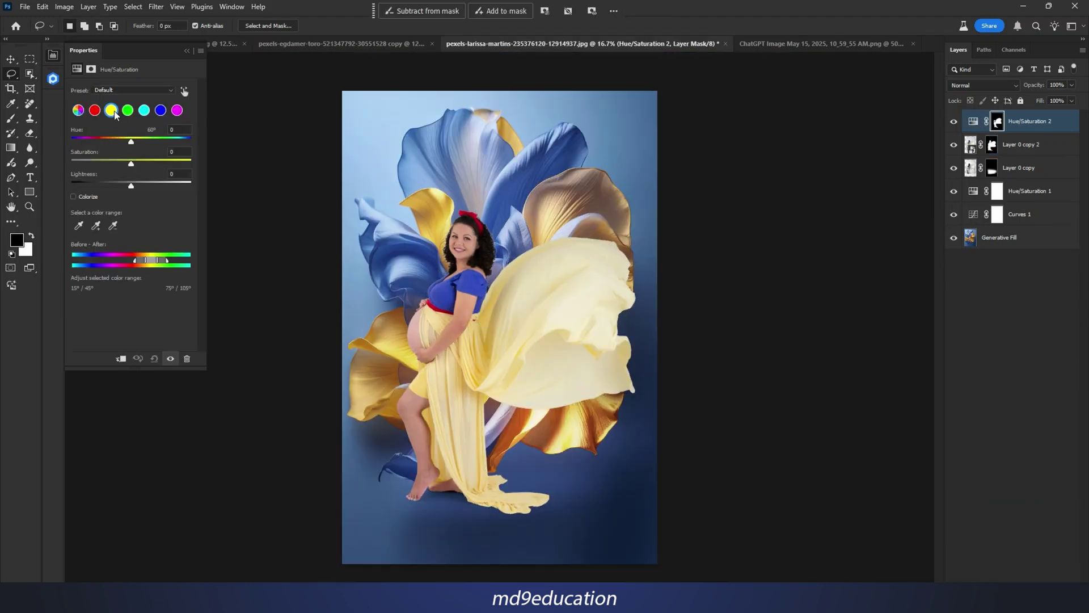
drag(131, 164, 168, 166)
drag(131, 186, 115, 189)
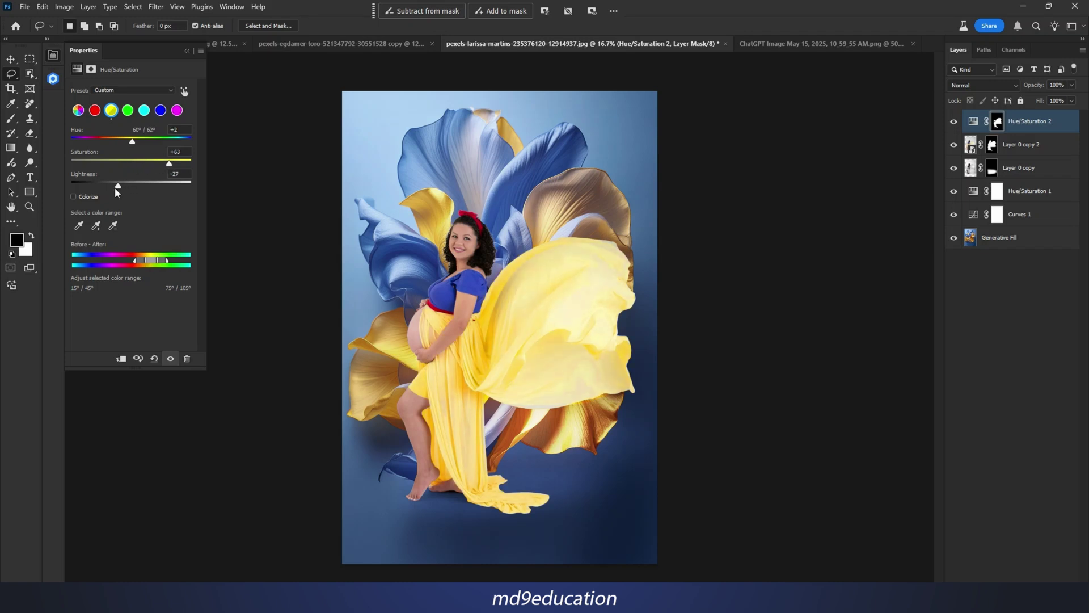
- Merge the visible layers into a new top layer and open it for editing in the Luminar Neo plug-in
click(1010, 238)
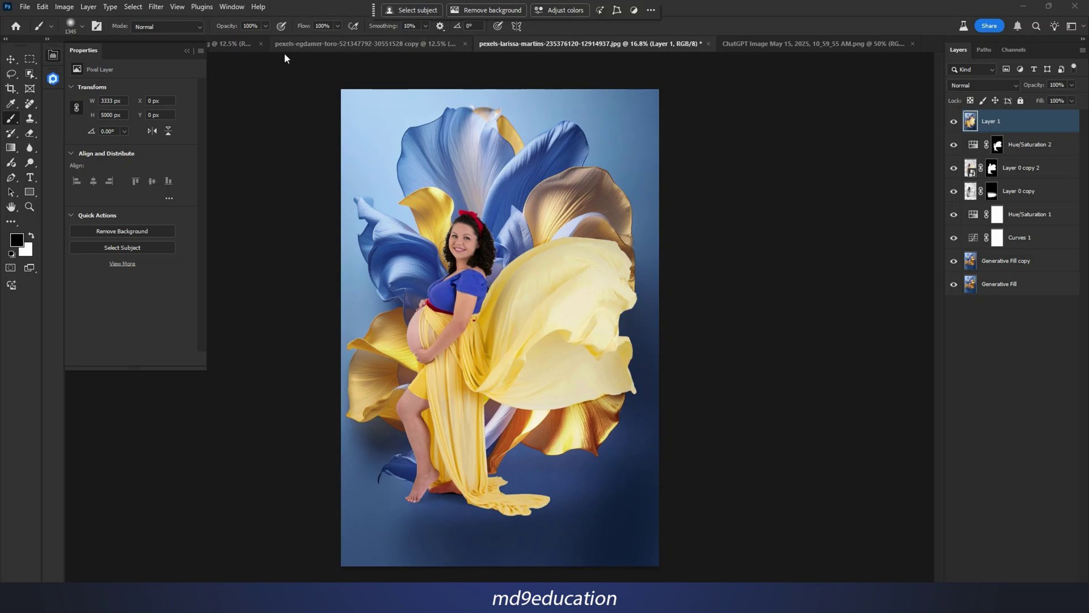
click(156, 7)
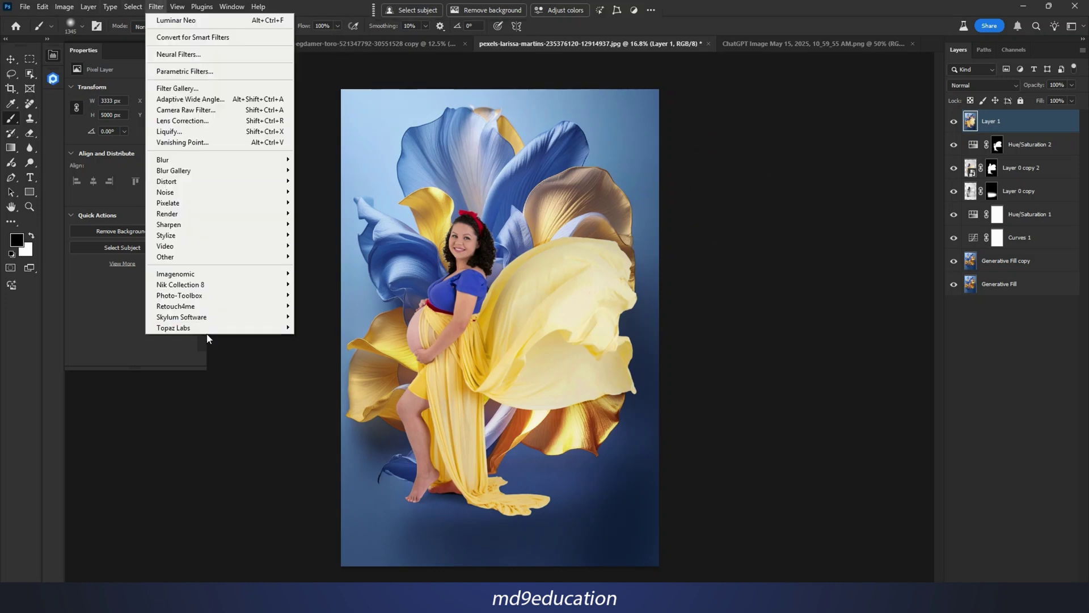
mouse_move(208, 318)
click(321, 316)
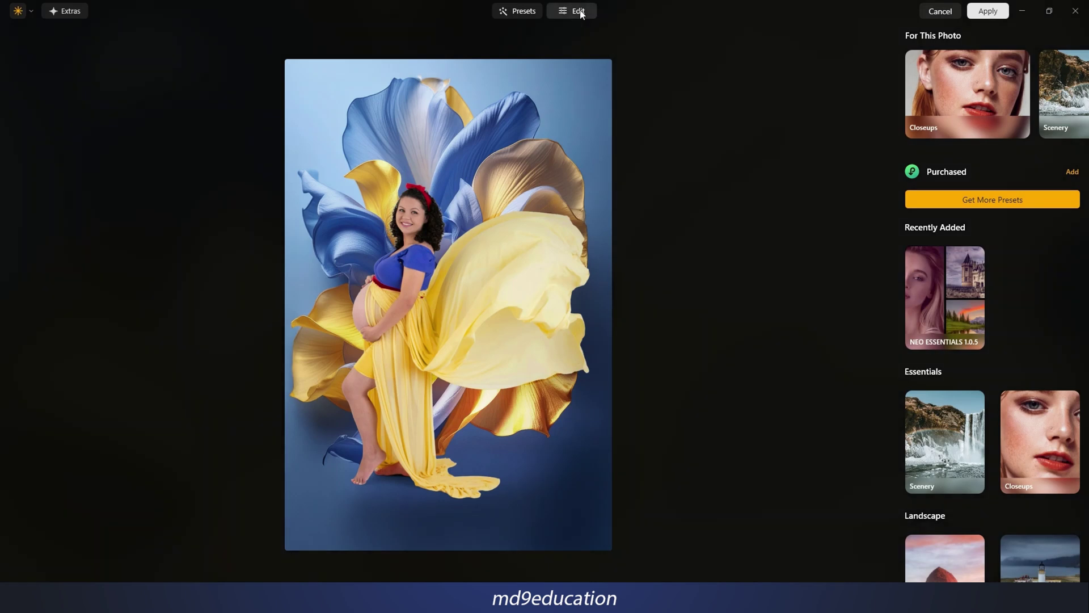
click(581, 12)
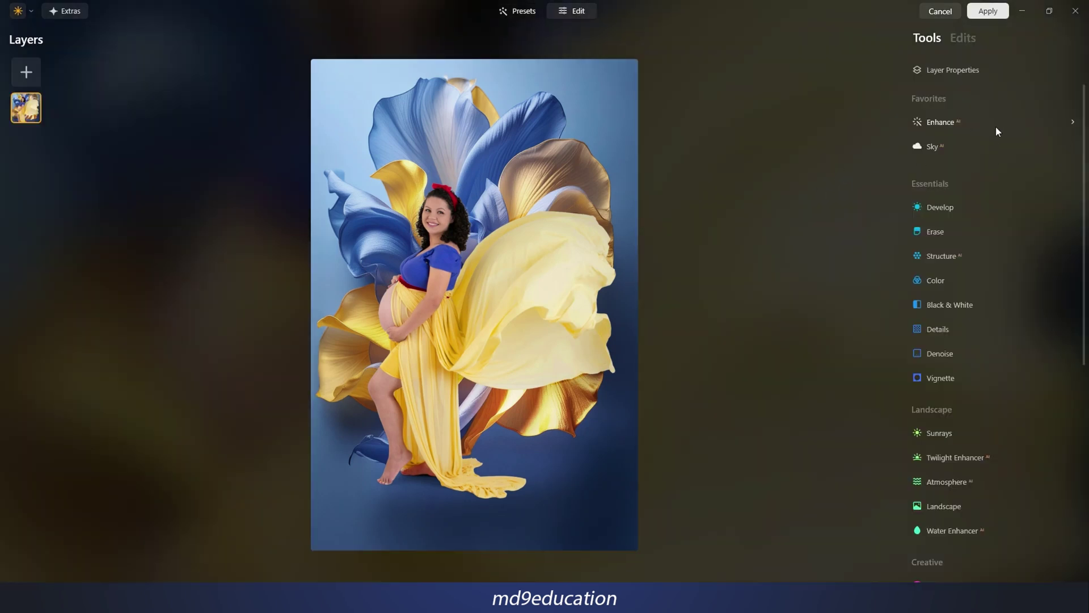
- Set the Enhance Accent to 100 and fine-tune the image's tones with Develop
click(964, 123)
drag(928, 188, 1054, 189)
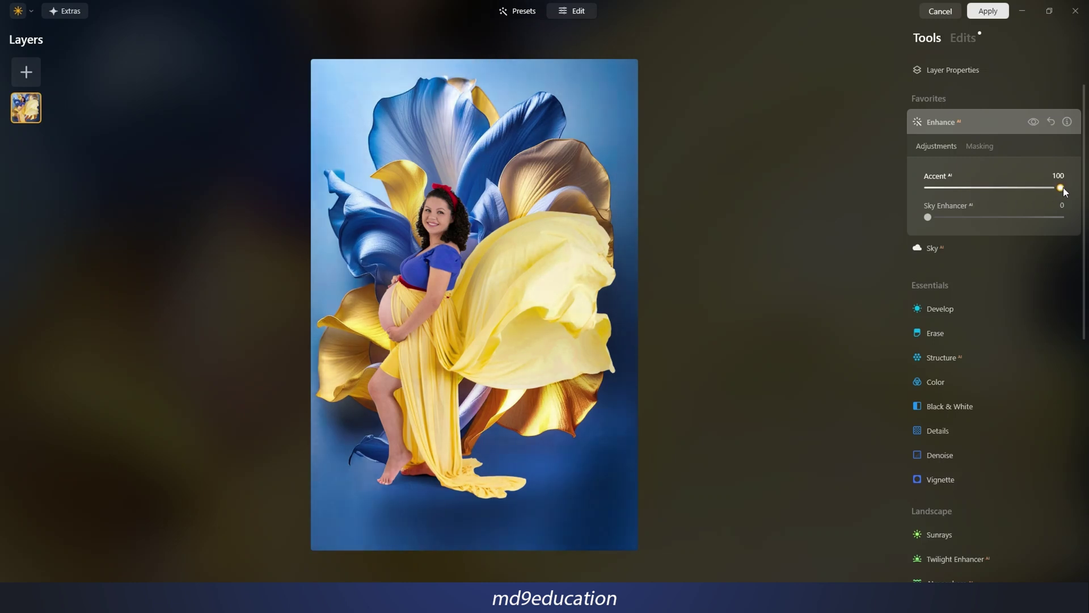
click(965, 309)
drag(994, 315, 995, 284)
drag(994, 343, 980, 373)
- Brighten the woman's face by raising Face Light to about half strength
scroll(981, 413, down, 3)
scroll(982, 418, down, 10)
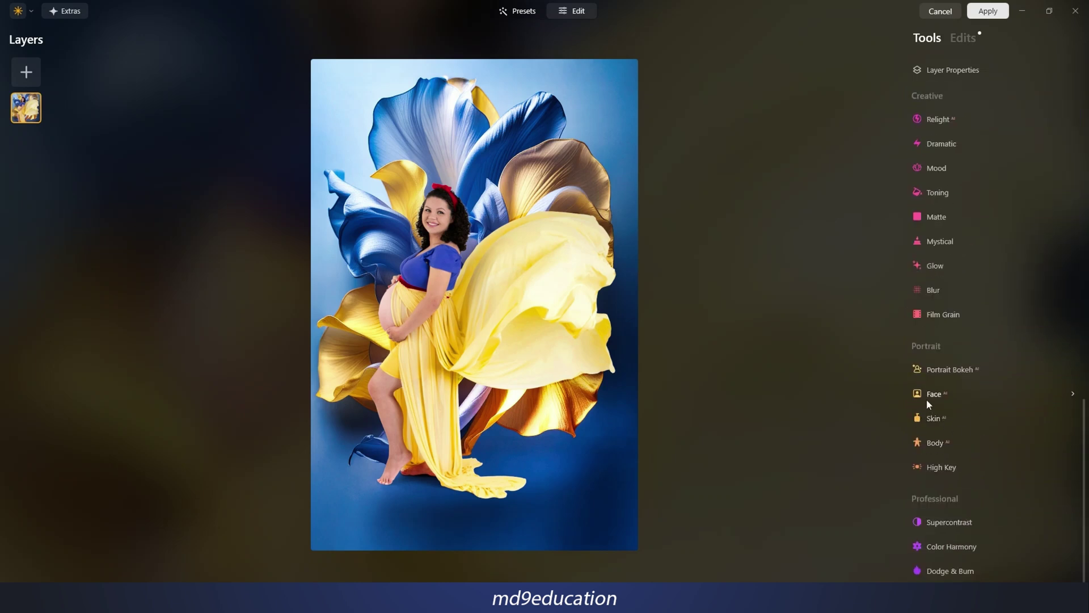
click(938, 400)
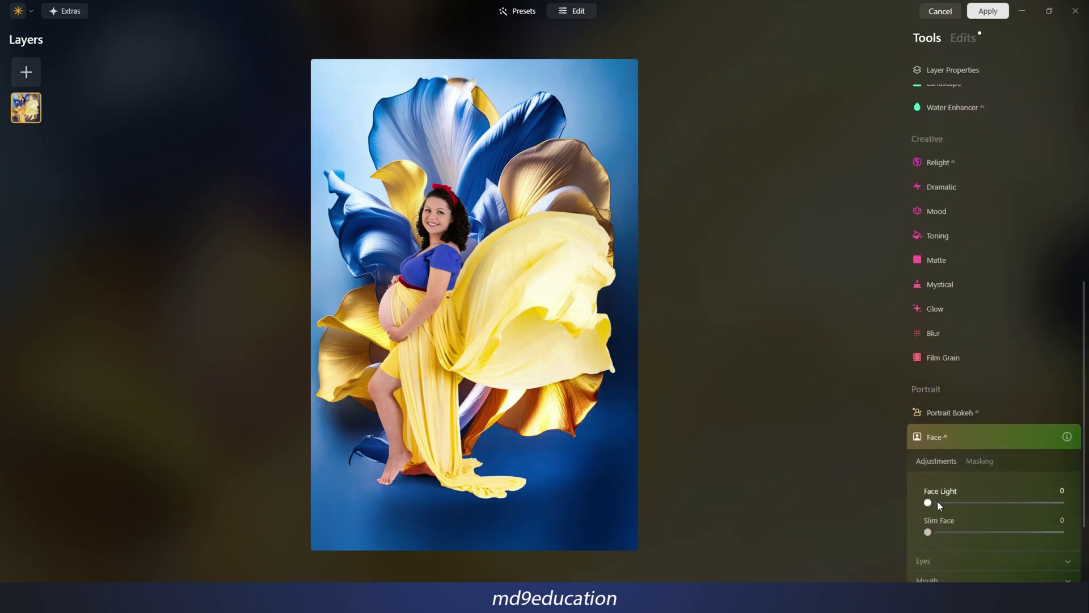
drag(937, 505, 992, 497)
- Add a vignette with an amount of -72 and apply the Luminar Neo edits to the layer
scroll(997, 216, up, 3)
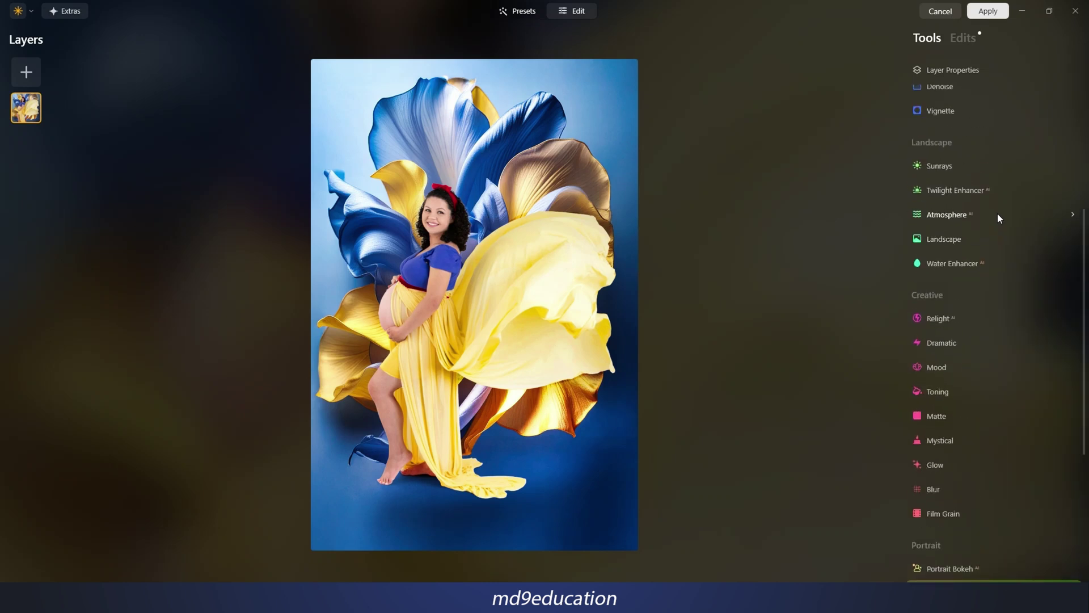
scroll(964, 193, up, 2)
click(951, 179)
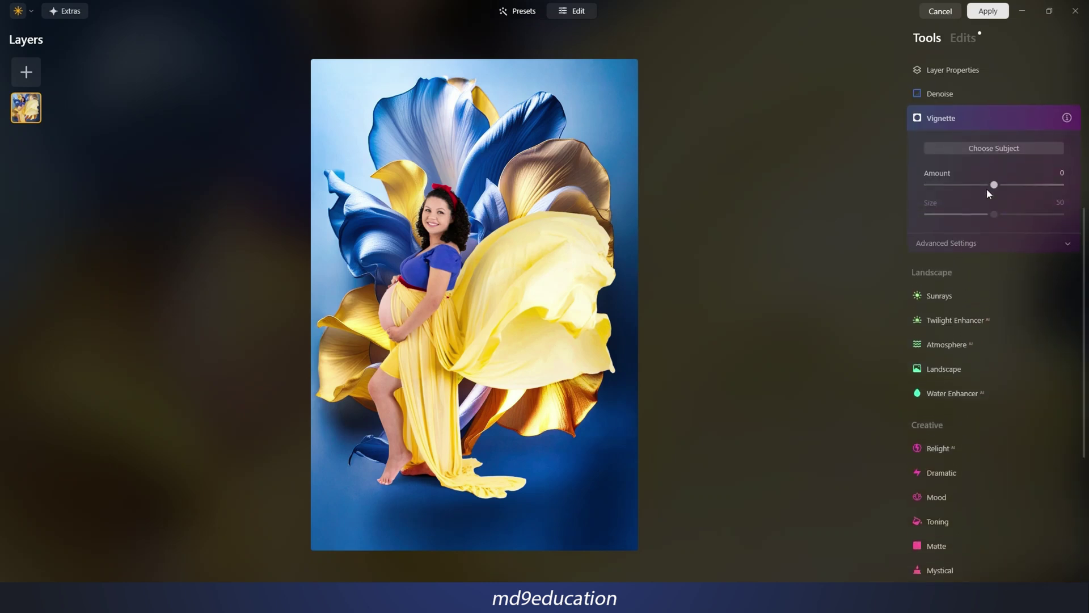
drag(993, 185, 946, 187)
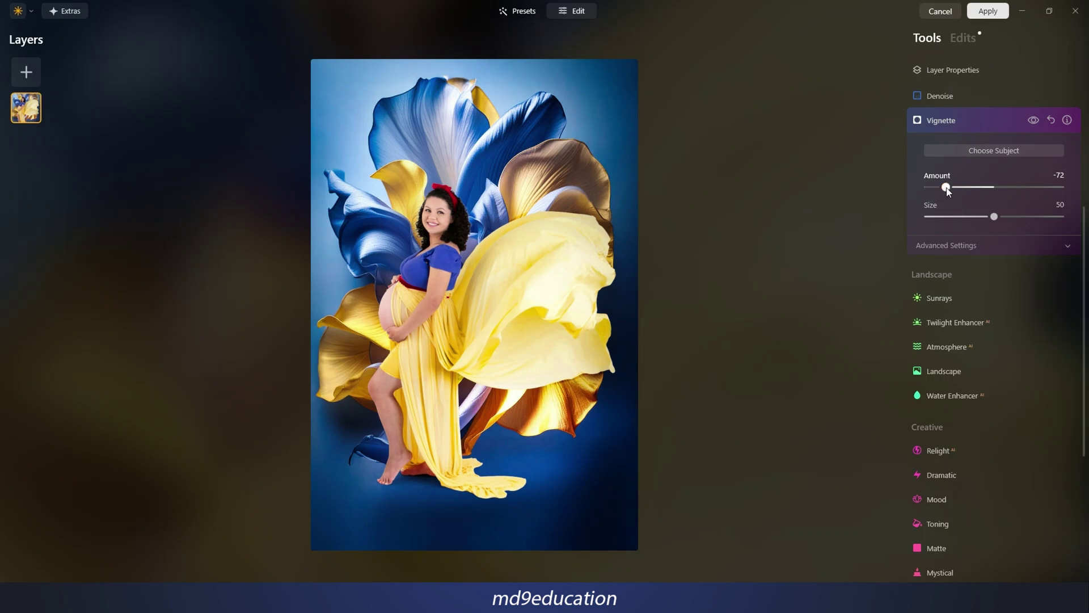
click(987, 11)
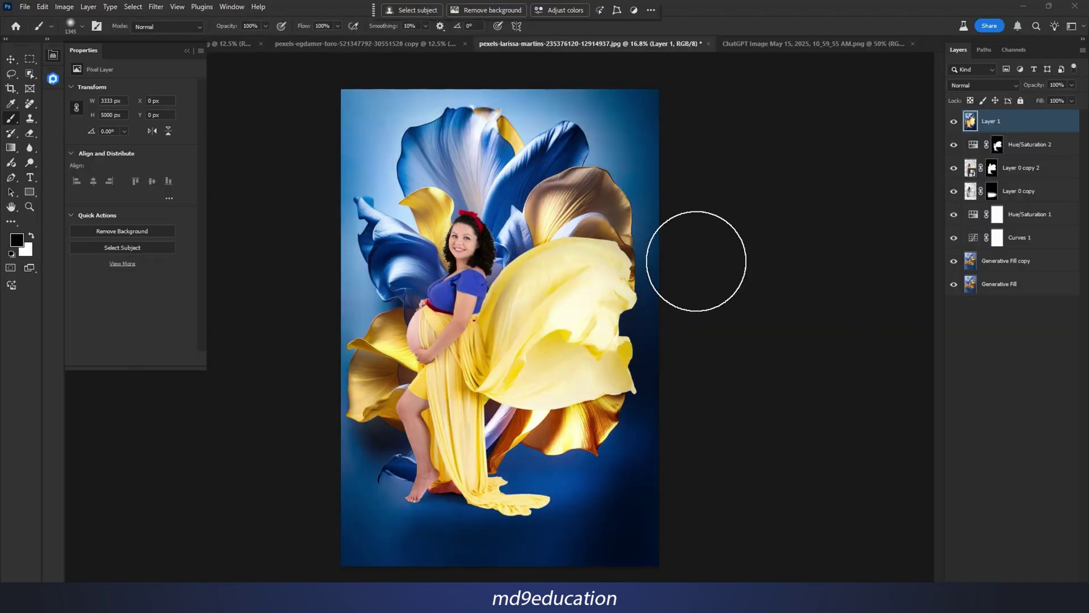
- Try a foreground-to-transparent gradient rising from the bottom edge of the image
click(11, 148)
click(180, 27)
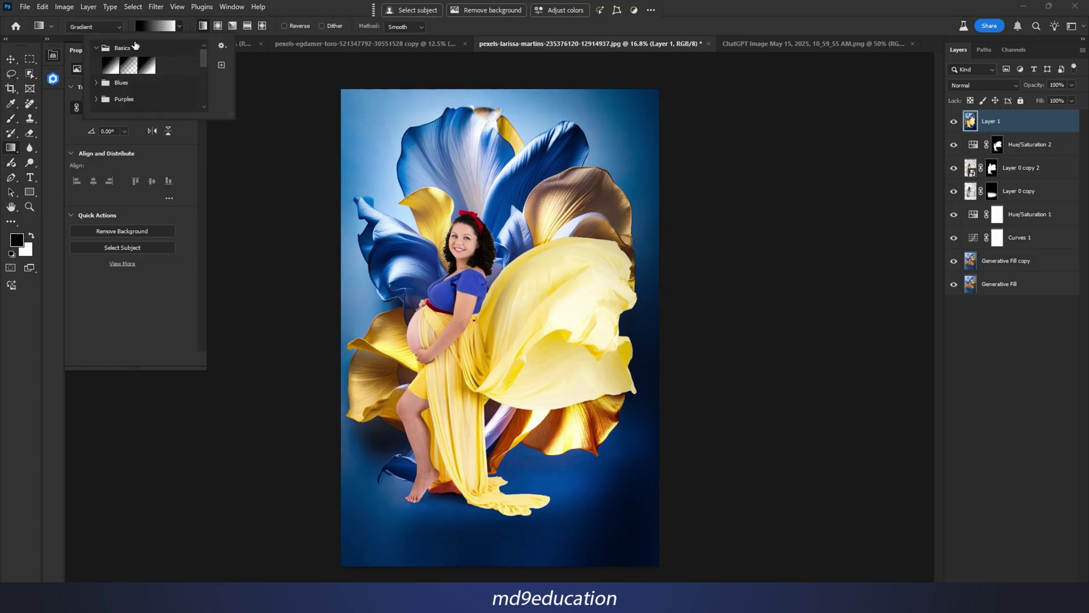
click(128, 67)
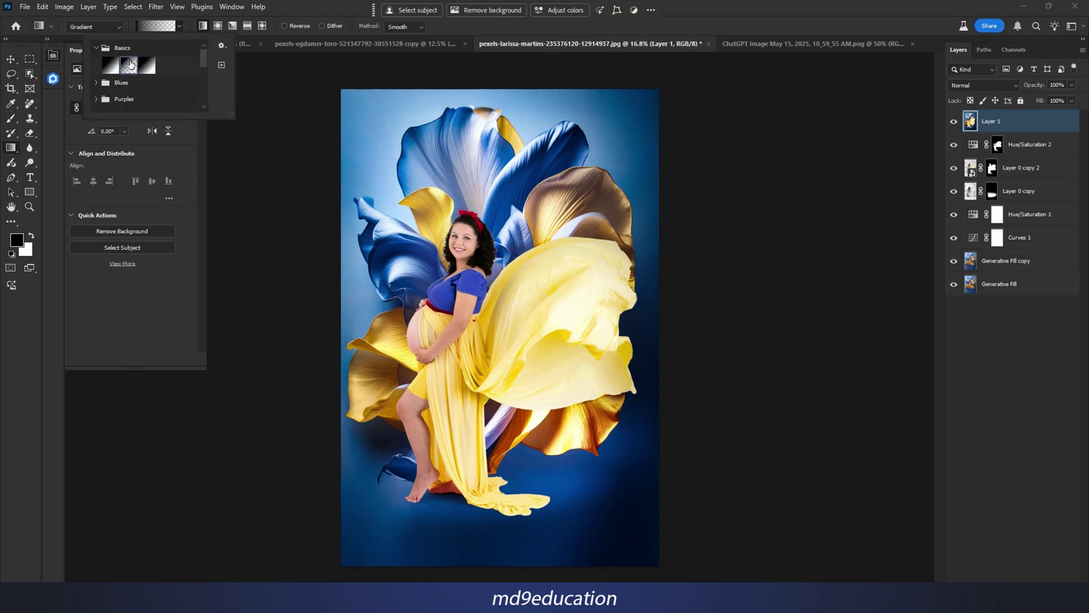
drag(480, 566, 489, 64)
scroll(452, 149, down, 1)
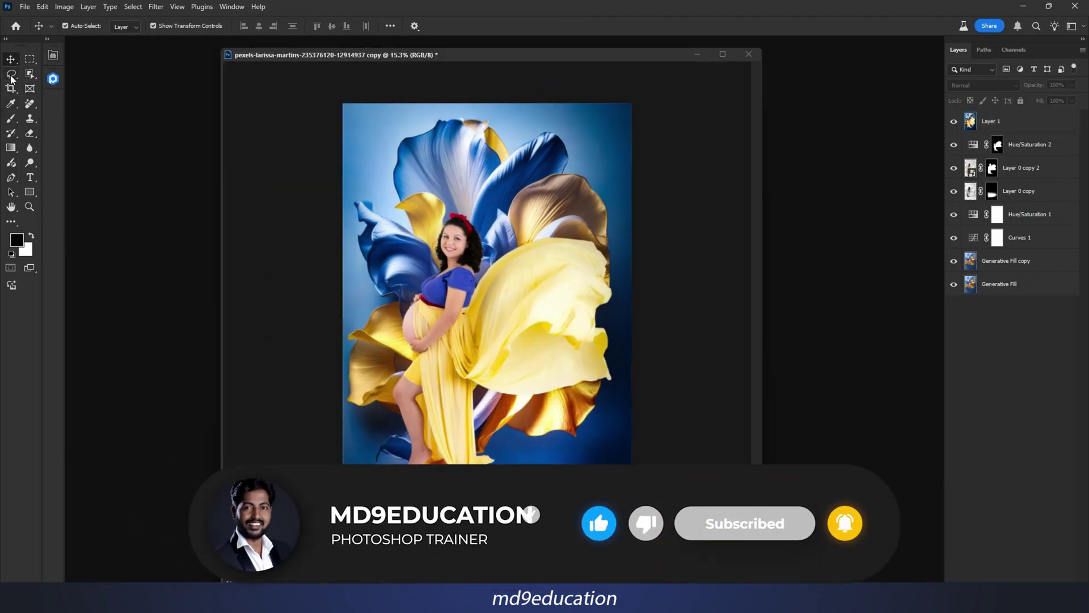
- Paint a Selection Brush area across the floor around the feet and trailing hem on the merged top layer
right_click(11, 75)
click(66, 73)
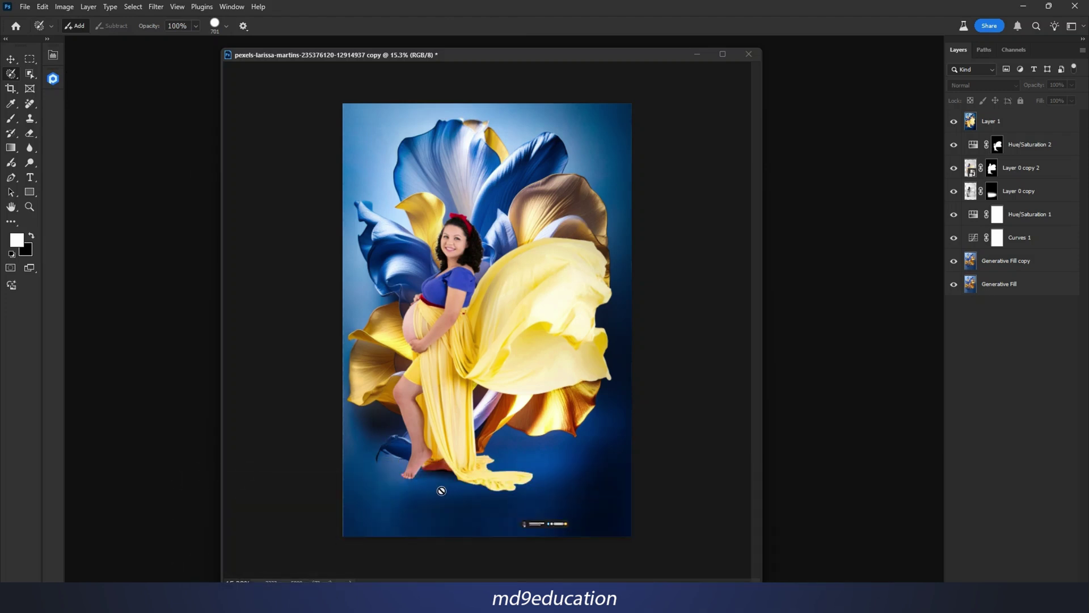
mouse_move(367, 446)
mouse_down()
mouse_move(365, 472)
mouse_move(338, 480)
mouse_move(397, 513)
mouse_move(348, 539)
mouse_move(304, 525)
mouse_move(414, 534)
mouse_move(550, 518)
mouse_move(581, 478)
mouse_up()
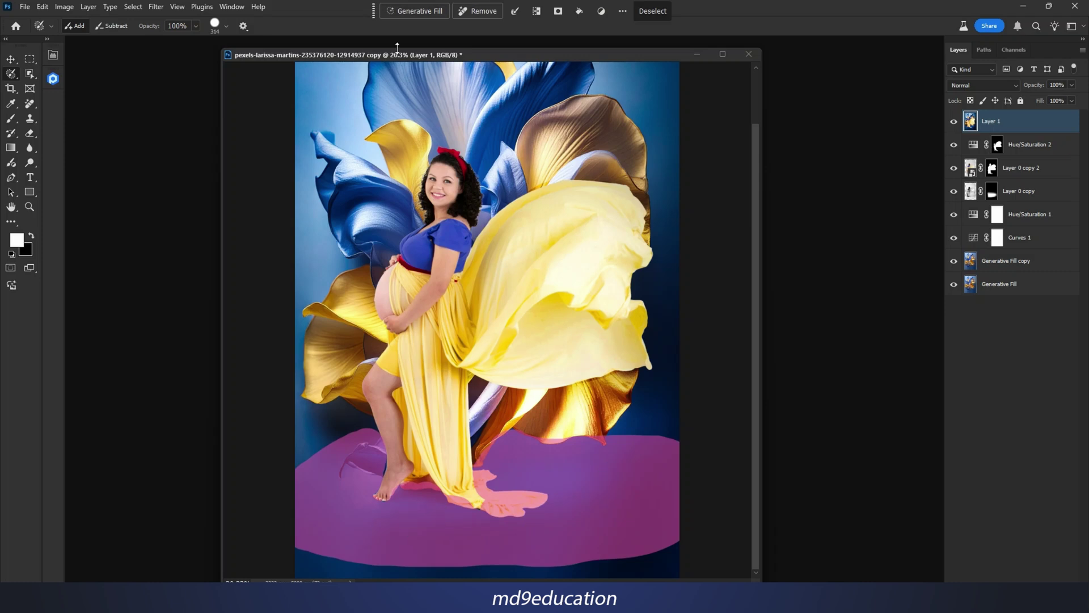
- Run Generative Fill on the selected floor area with the prompt "shadows"
click(417, 10)
text(shadows)
click(654, 11)
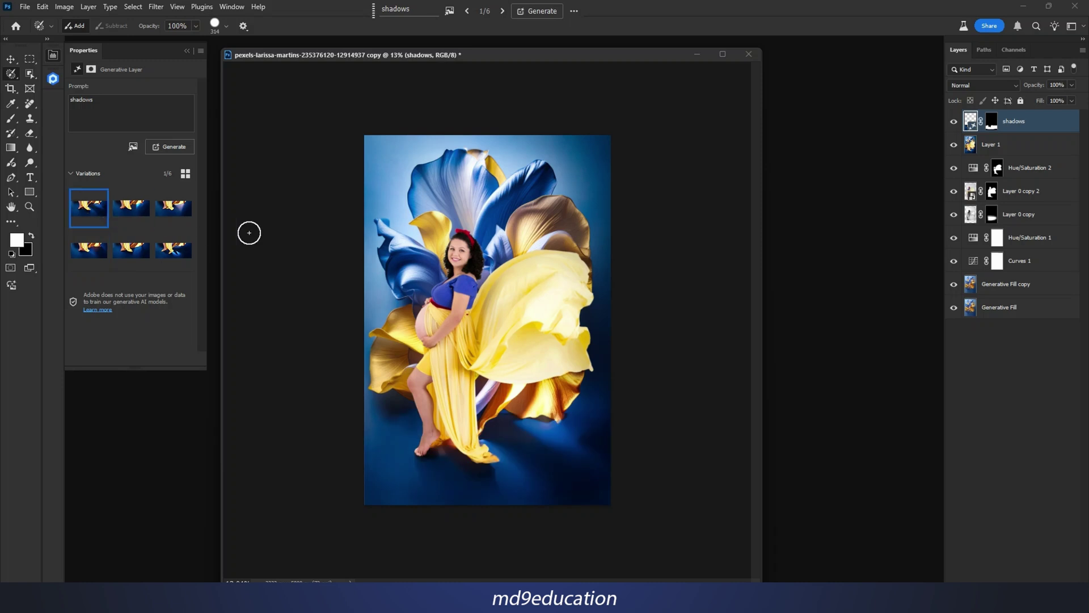
- Generate more shadow variations, compare the first three and keep the first one
drag(194, 371, 194, 426)
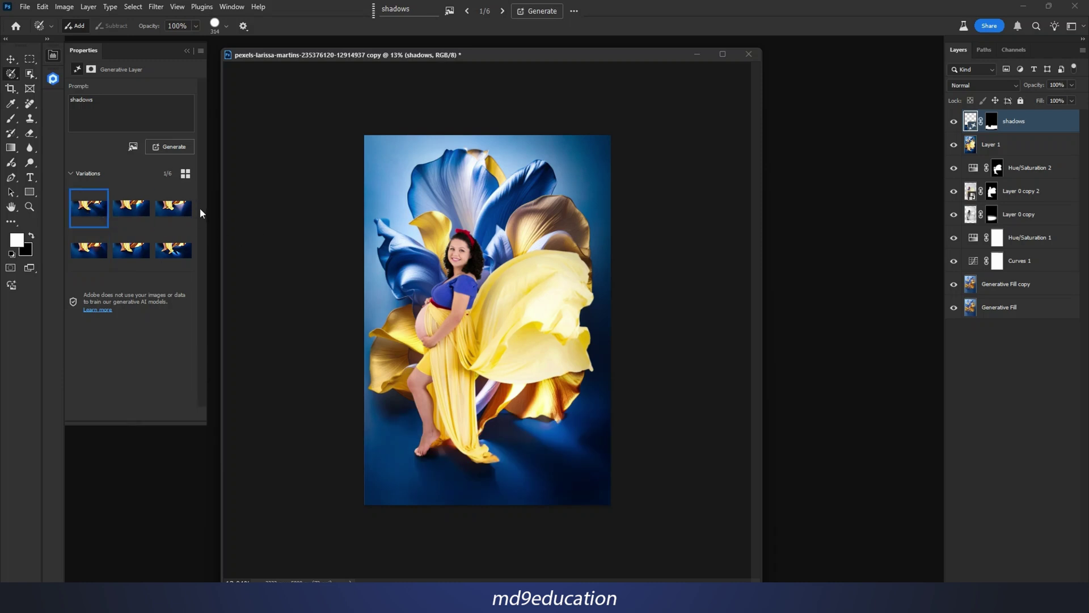
click(165, 147)
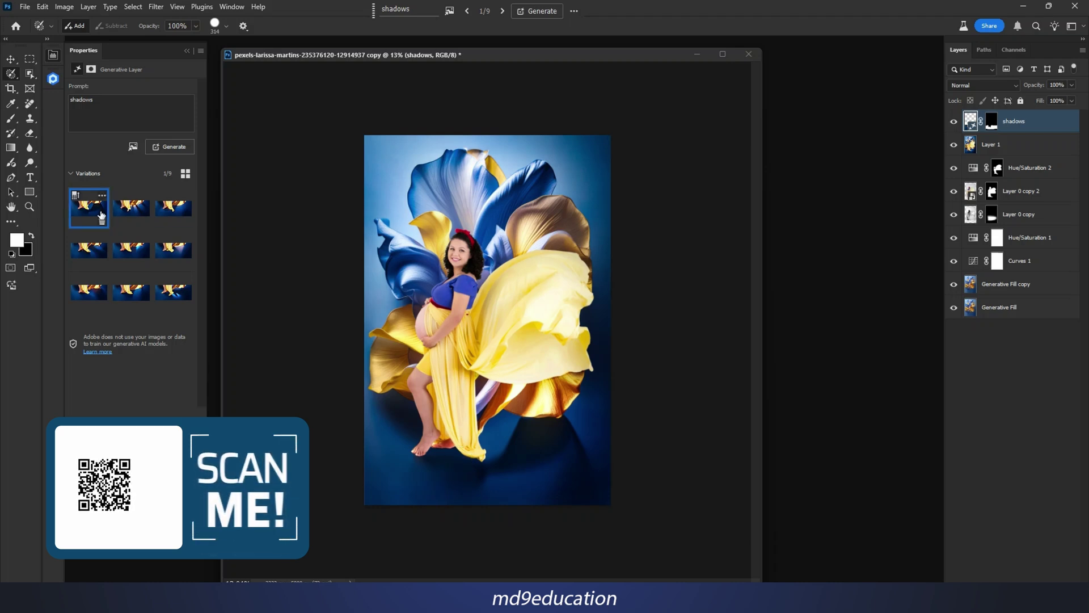
click(131, 208)
click(172, 211)
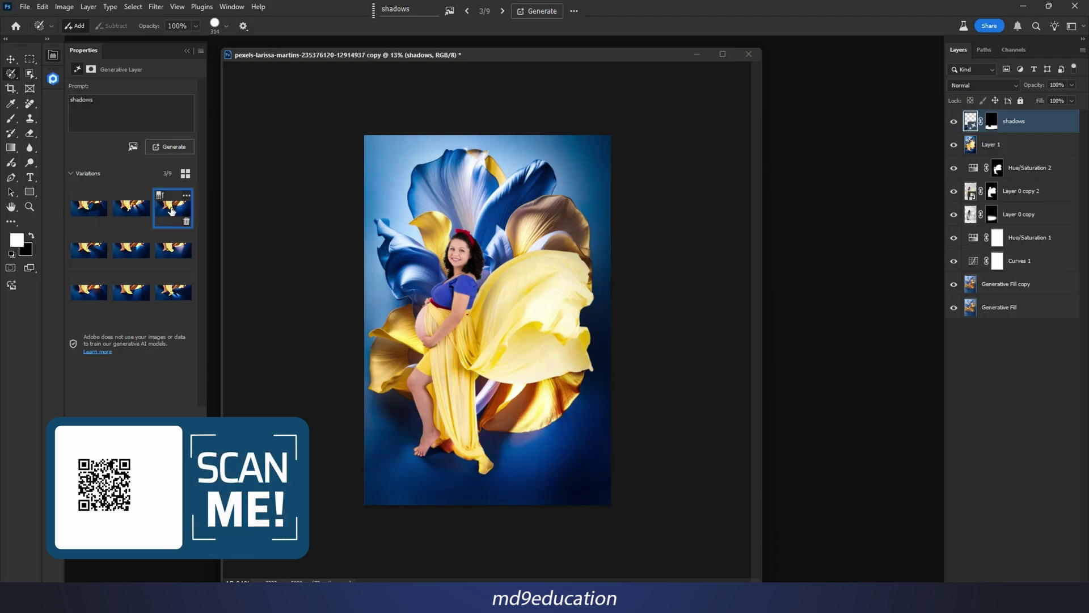
click(89, 208)
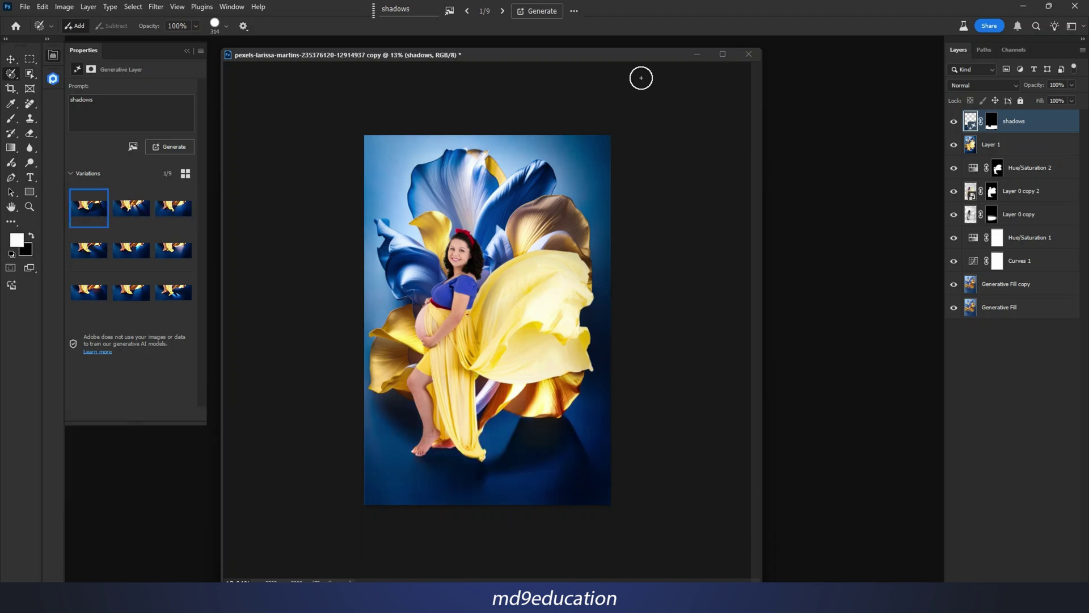
- Place the composite's window beside the original photo for a before-and-after comparison
click(187, 51)
drag(444, 54, 630, 43)
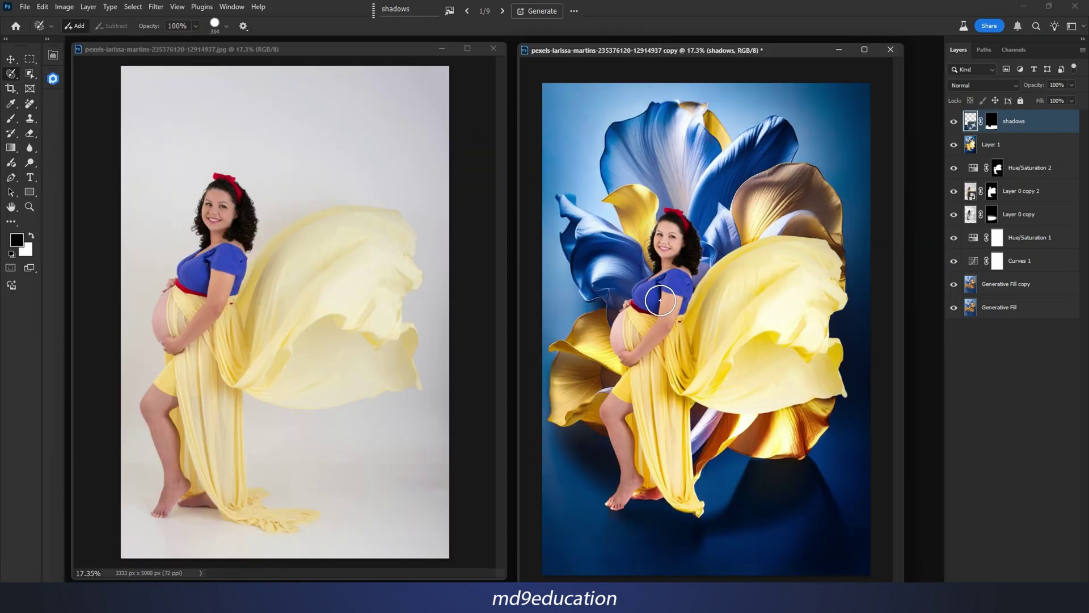